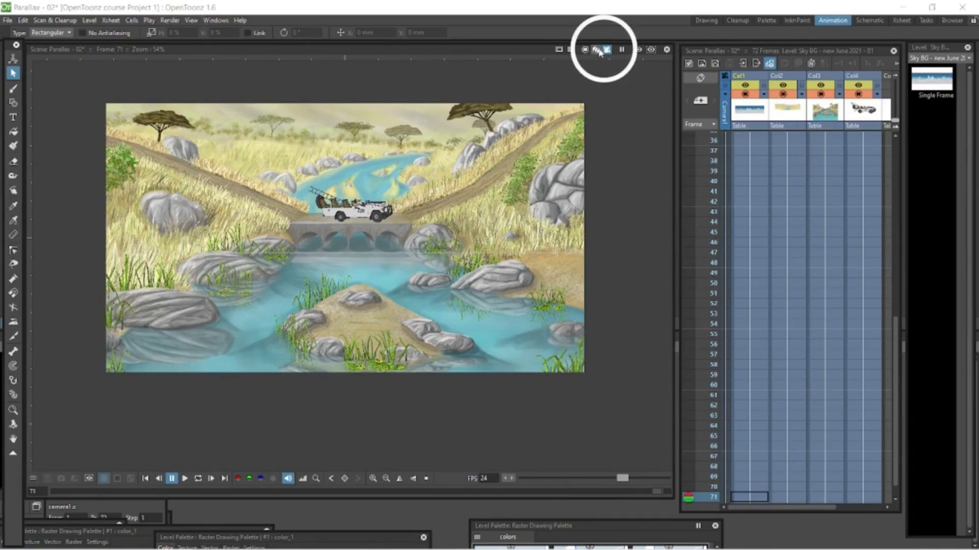
Examine the layer stack in the 3D view from rotated, side and top angles, and play the animation briefly
{"action": "left_click", "coordinate": [596, 50]}
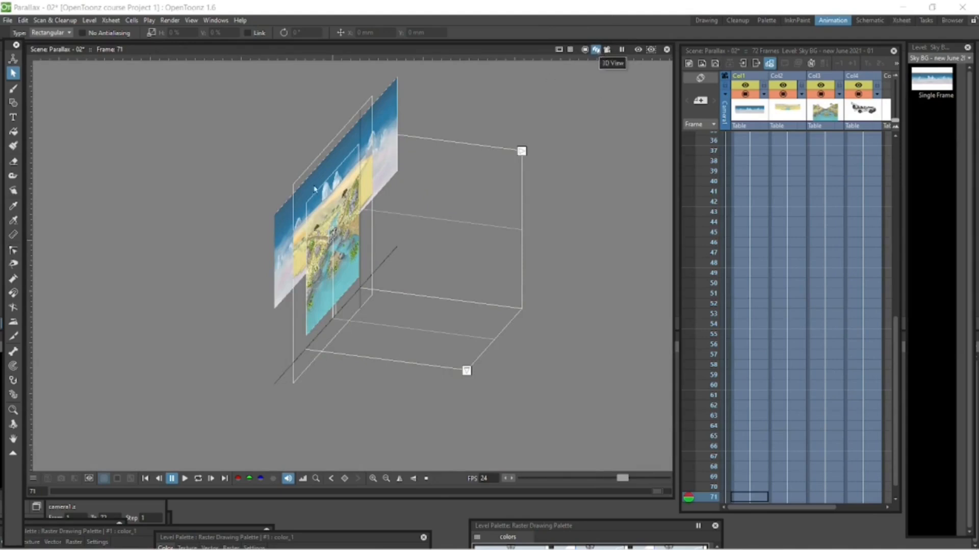
{"action": "left_click", "coordinate": [14, 426]}
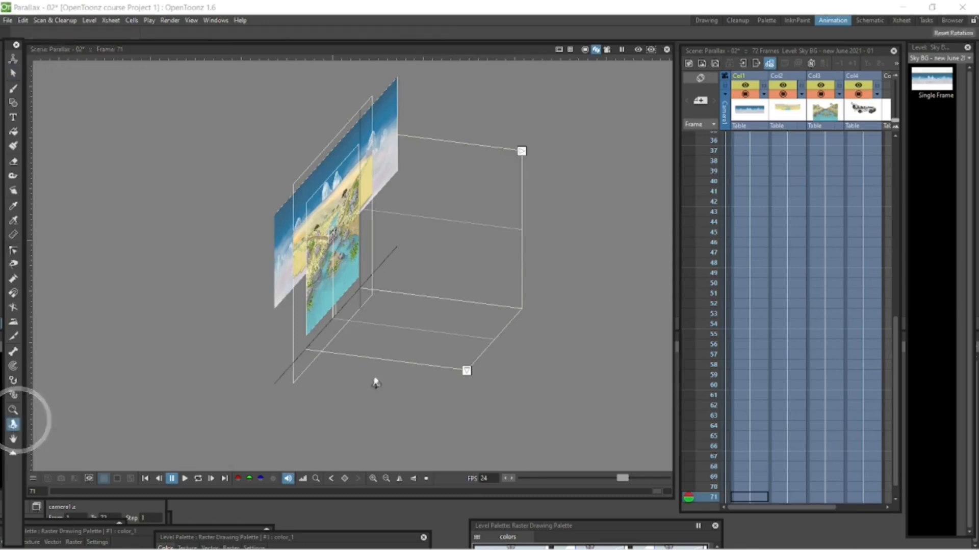
{"action": "left_click_drag", "start_coordinate": [375, 382], "coordinate": [382, 360]}
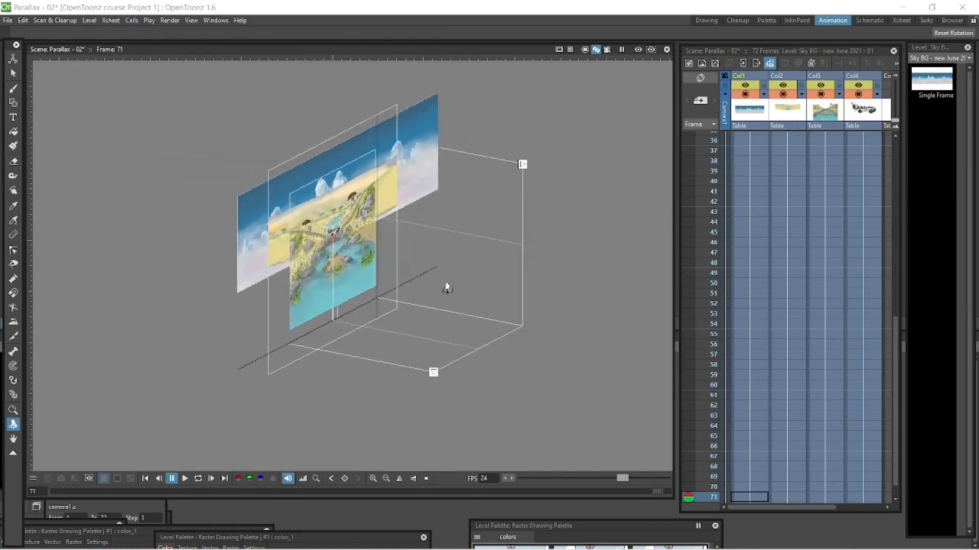
{"action": "left_click", "coordinate": [522, 165]}
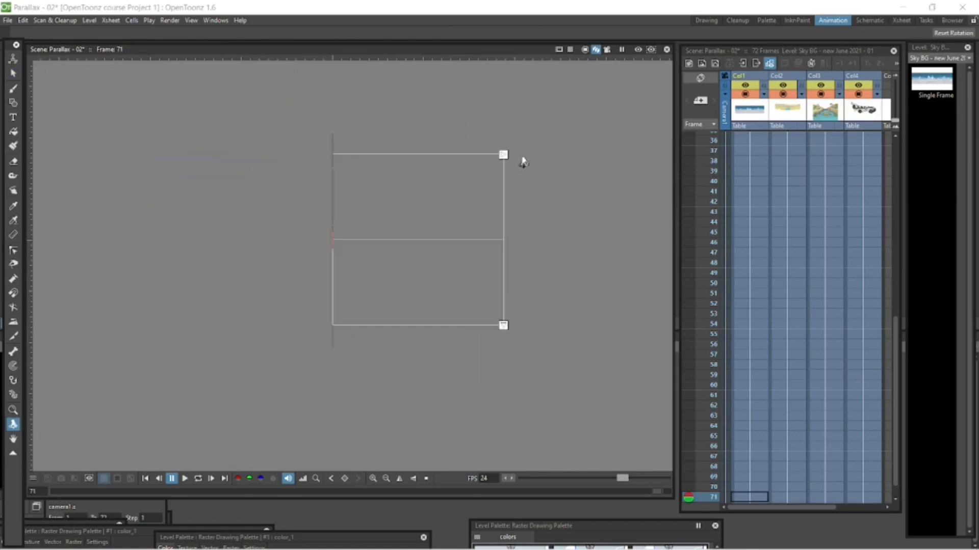
{"action": "left_click", "coordinate": [503, 326]}
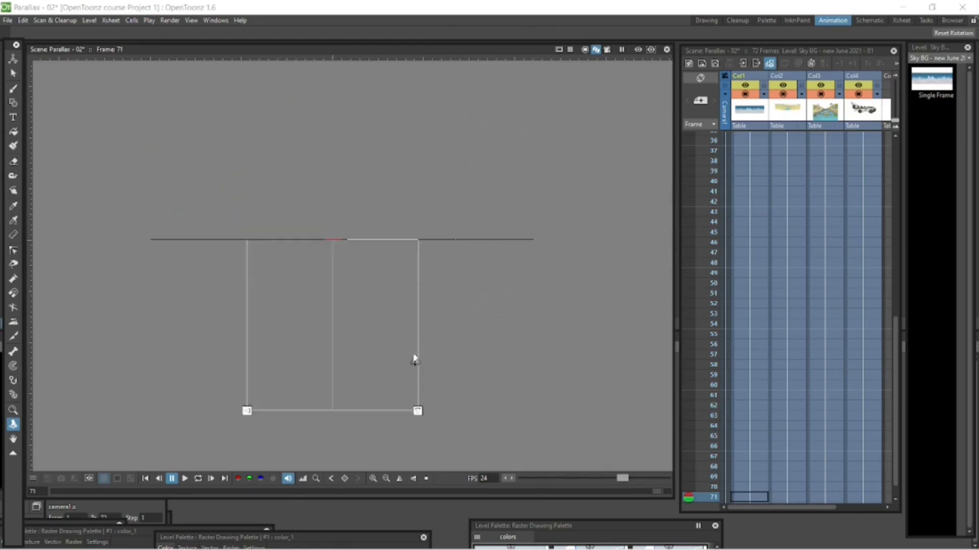
{"action": "left_click_drag", "start_coordinate": [445, 324], "coordinate": [544, 246]}
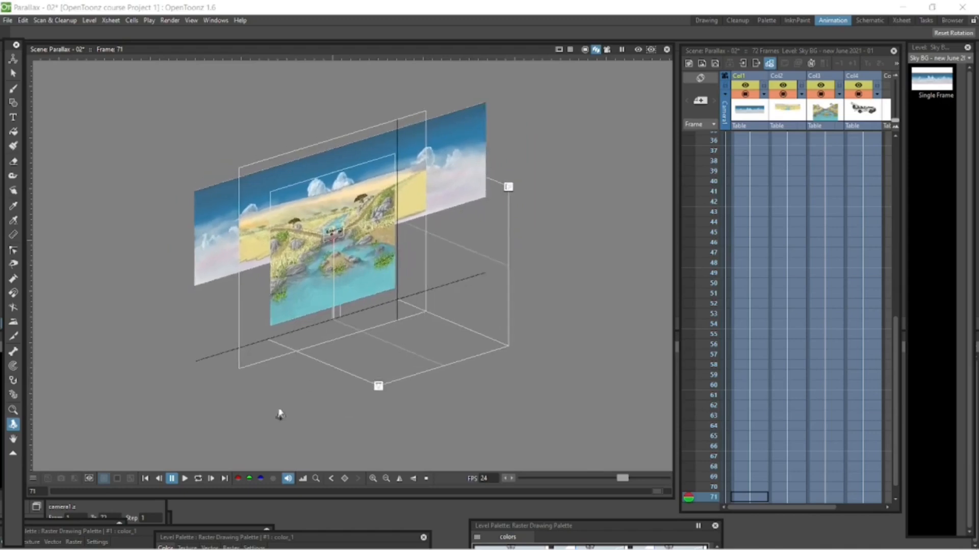
{"action": "left_click", "coordinate": [198, 479]}
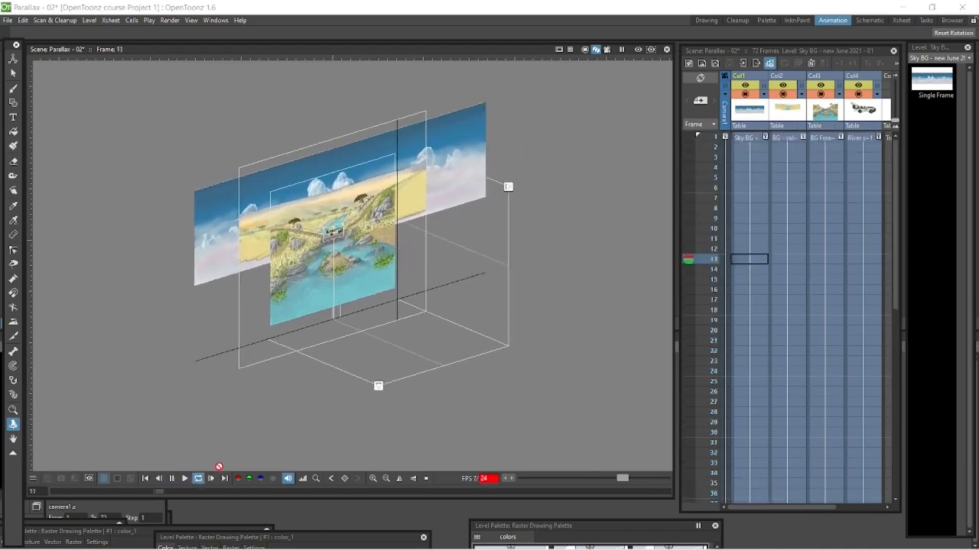
{"action": "left_click", "coordinate": [172, 479]}
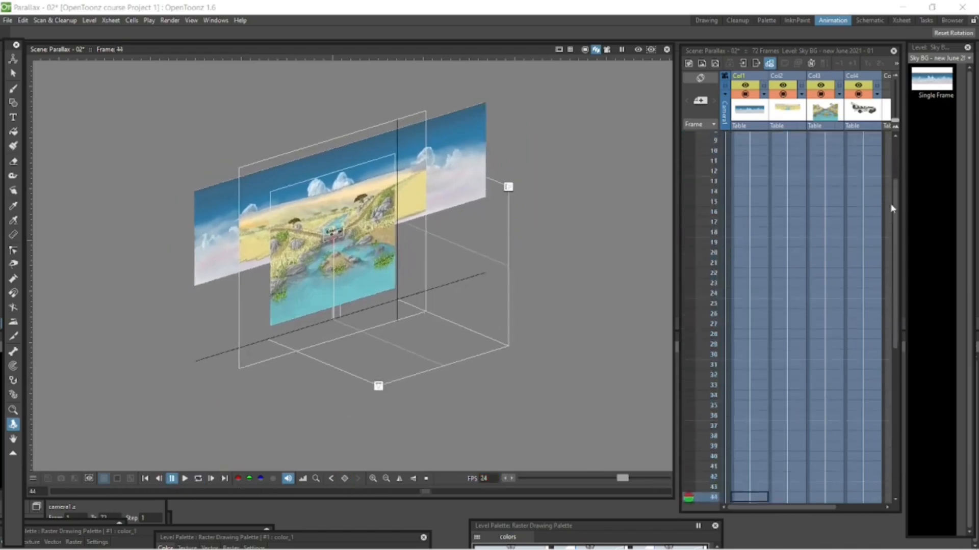
Set the camera's Z position to 16 fld at frame 1 with the Animate tool
{"action": "left_click_drag", "start_coordinate": [895, 208], "coordinate": [887, 112]}
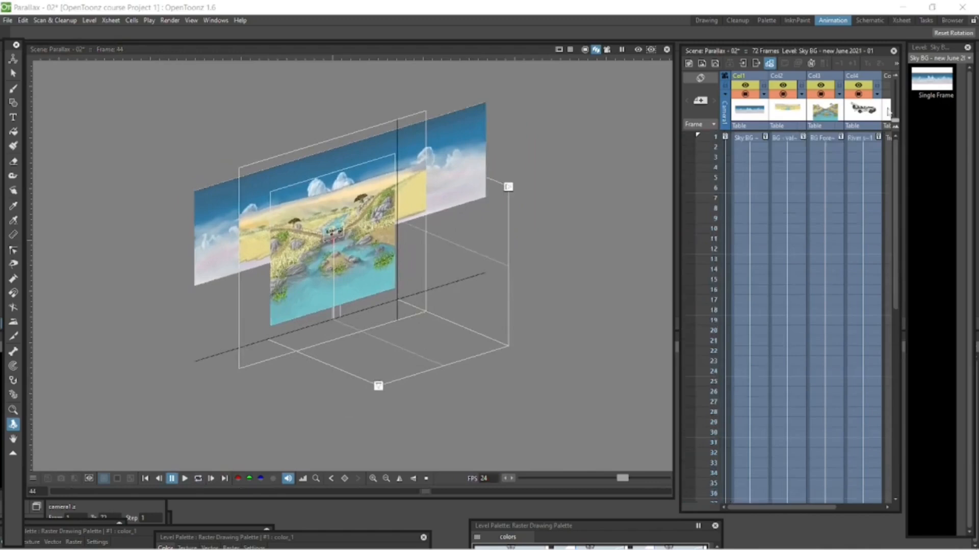
{"action": "left_click", "coordinate": [726, 119]}
{"action": "left_click", "coordinate": [725, 137]}
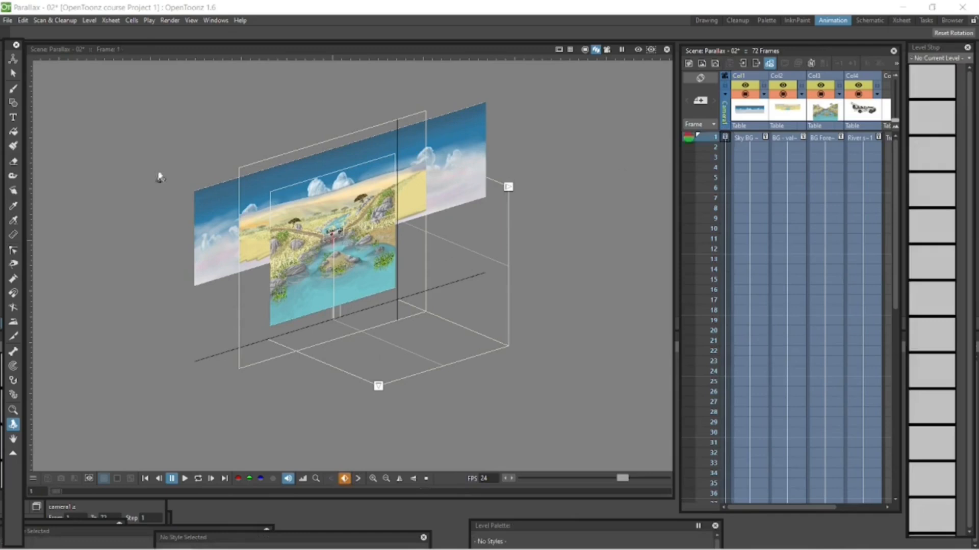
{"action": "left_click", "coordinate": [14, 59]}
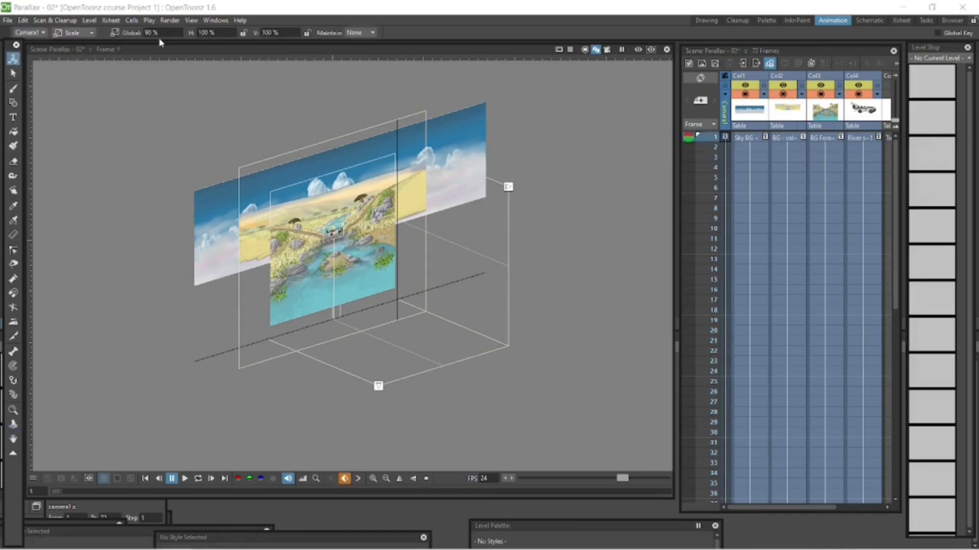
{"action": "left_click", "coordinate": [75, 33]}
{"action": "left_click", "coordinate": [77, 46]}
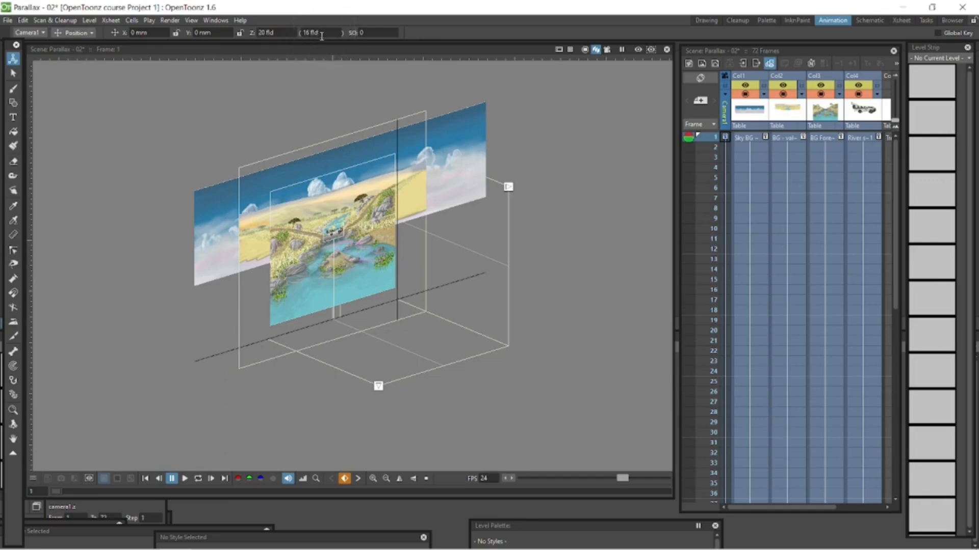
{"action": "double_click", "coordinate": [266, 32]}
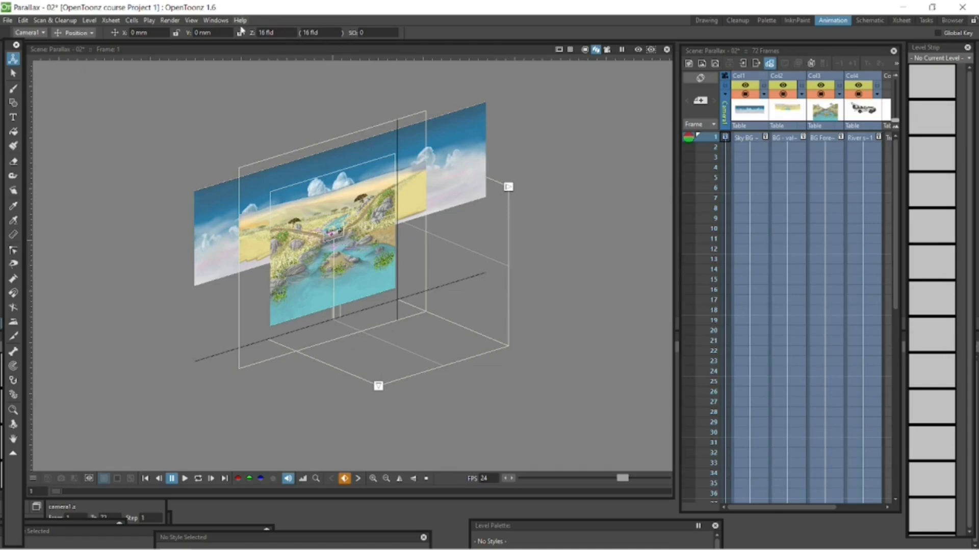
Display the camera box in the 3D view
{"action": "left_click", "coordinate": [215, 20]}
{"action": "mouse_move", "coordinate": [191, 21]}
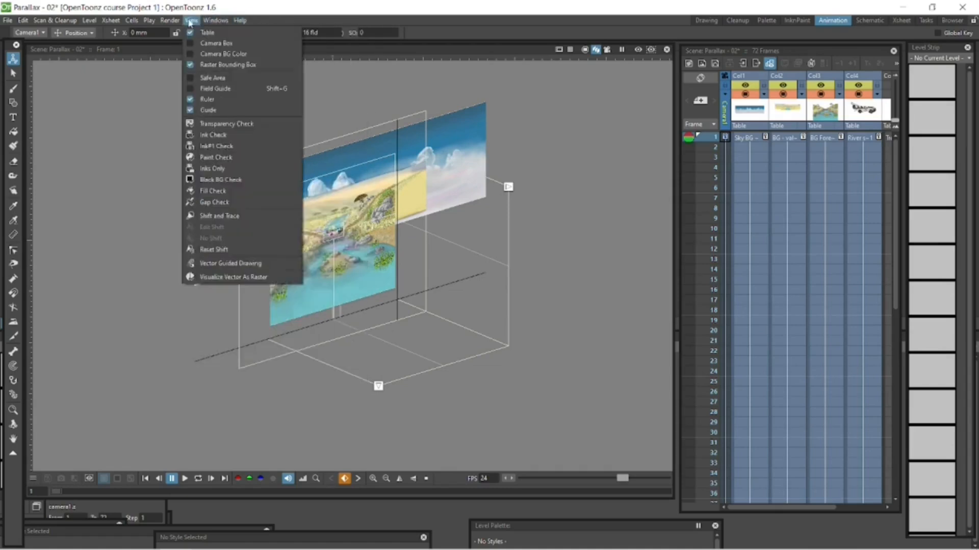
{"action": "left_click", "coordinate": [191, 42]}
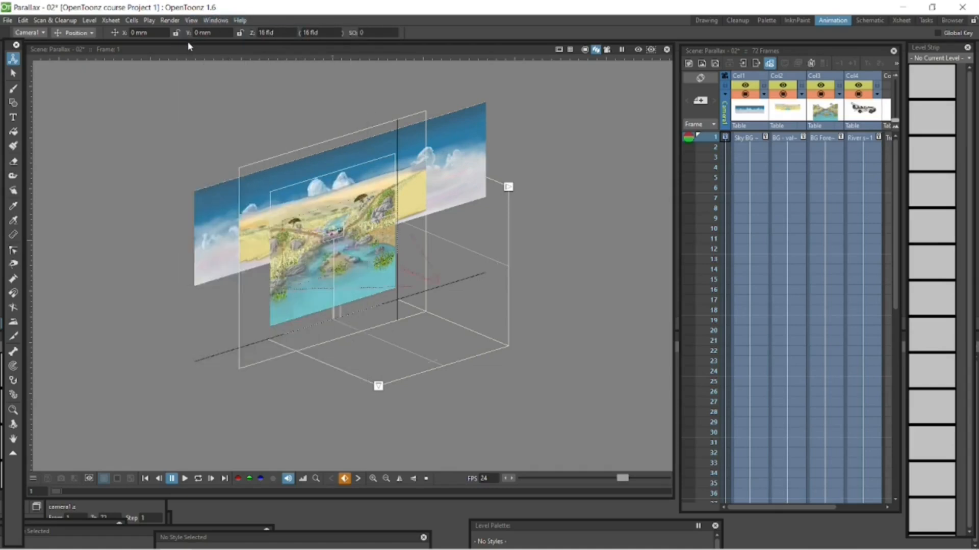
{"action": "key", "text": "shift+space"}
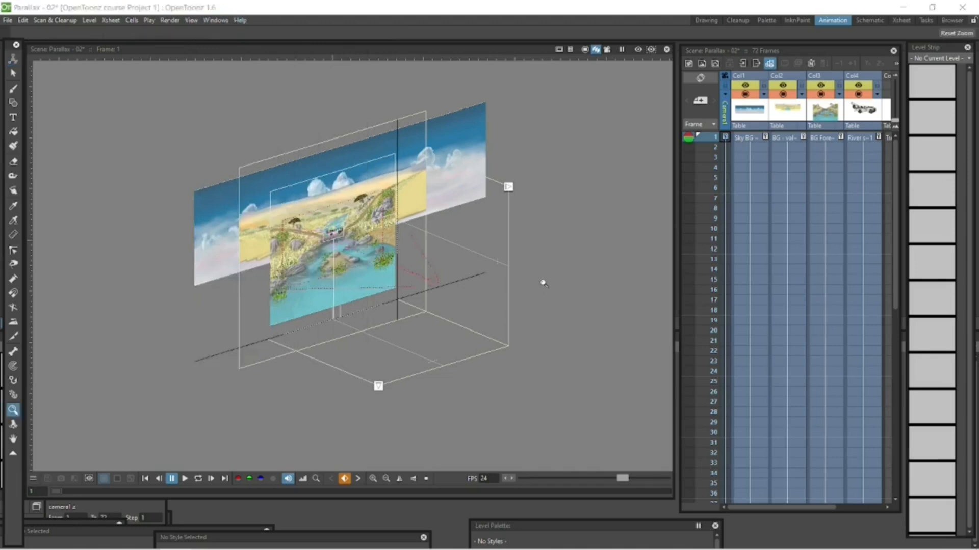
{"action": "left_click_drag", "start_coordinate": [543, 283], "coordinate": [611, 286]}
{"action": "key", "text": "space"}
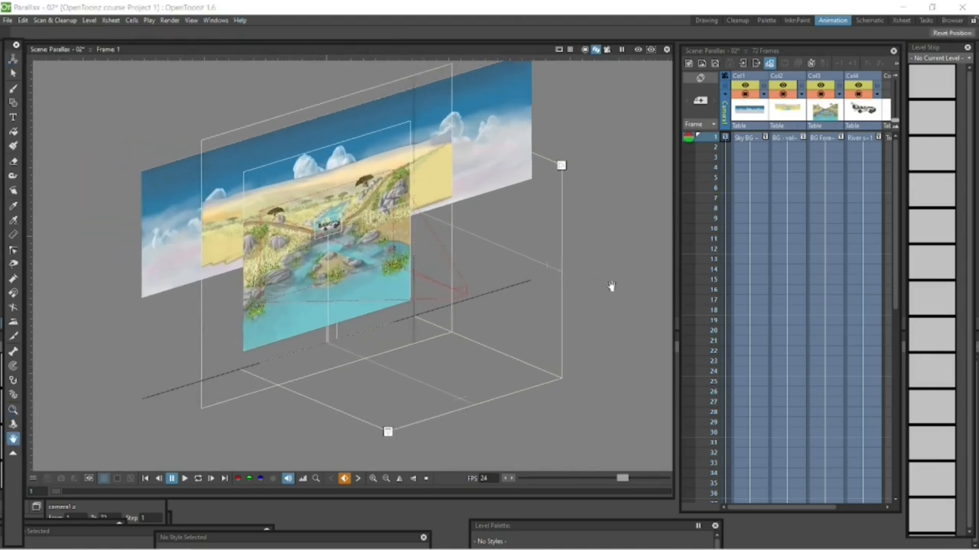
Play the animation with the camera box shown and return to the first frame
{"action": "left_click", "coordinate": [198, 478]}
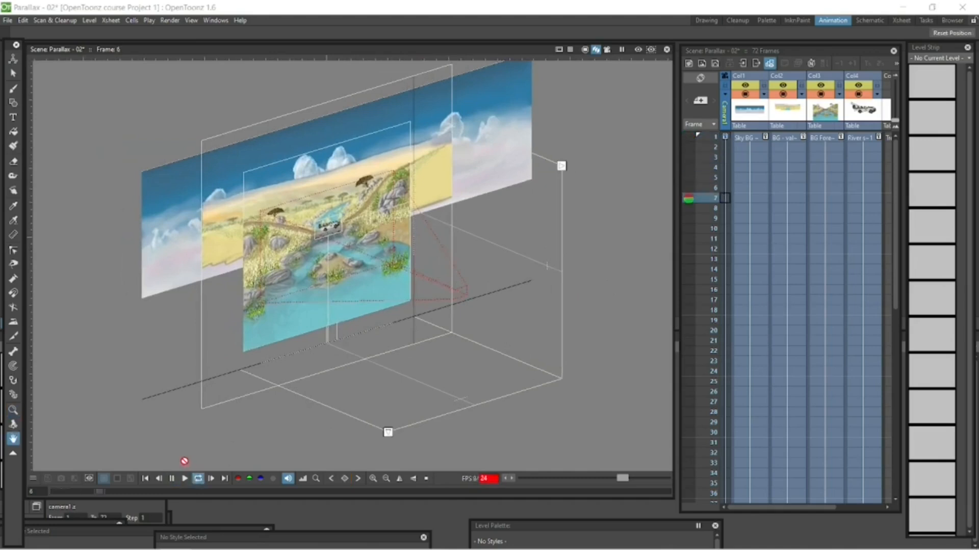
{"action": "left_click", "coordinate": [172, 479]}
{"action": "left_click", "coordinate": [145, 479]}
Set the camera's Z position to 32 fld at the frame 72 keyframe
{"action": "key", "text": "a"}
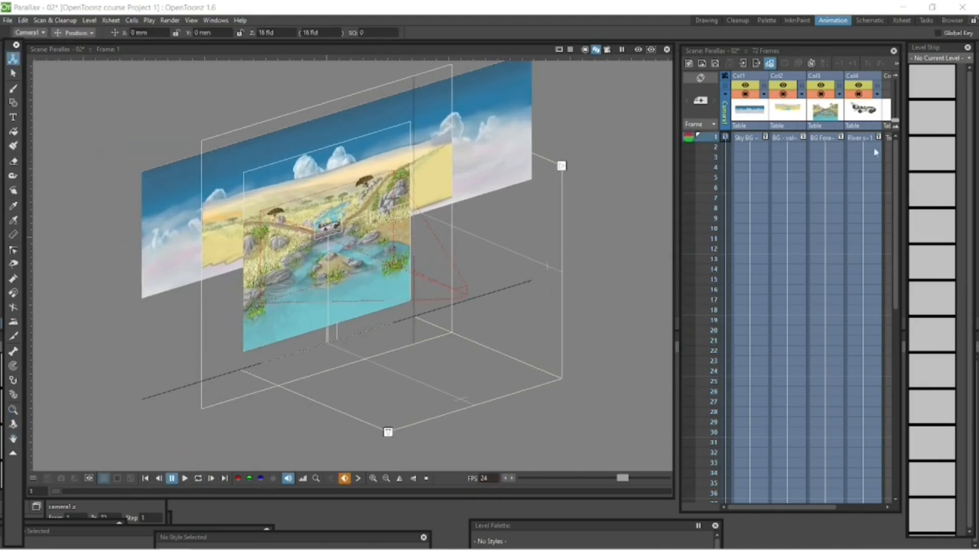
{"action": "left_click_drag", "start_coordinate": [896, 165], "coordinate": [887, 388]}
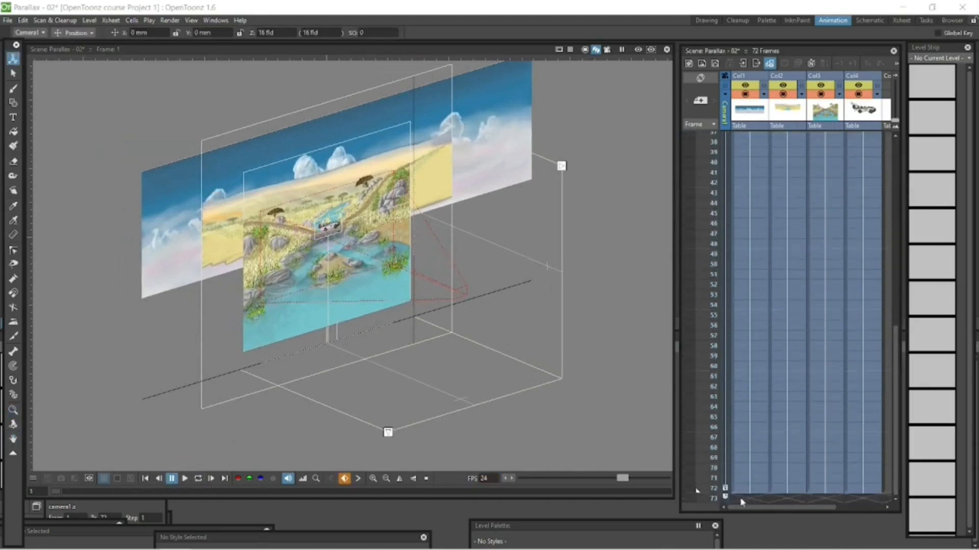
{"action": "left_click", "coordinate": [727, 489]}
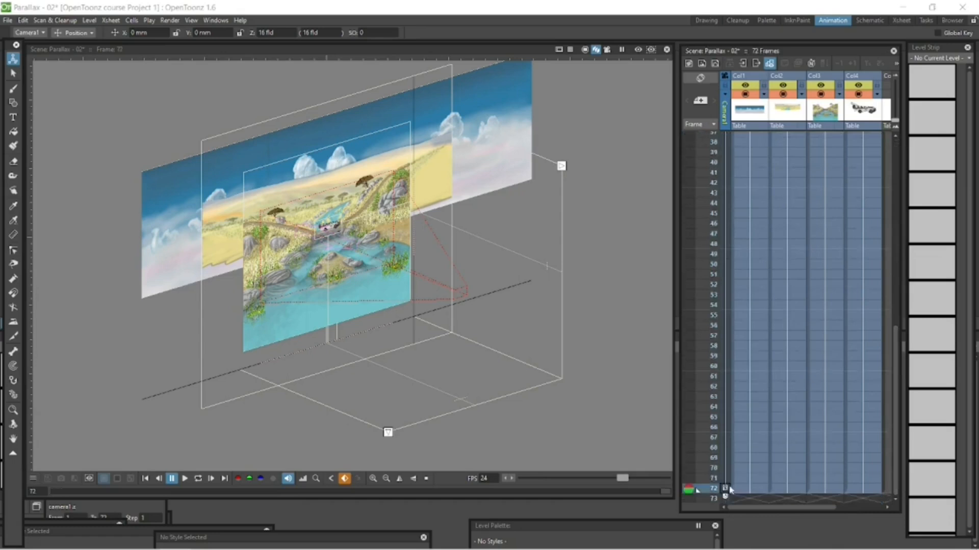
{"action": "double_click", "coordinate": [267, 30]}
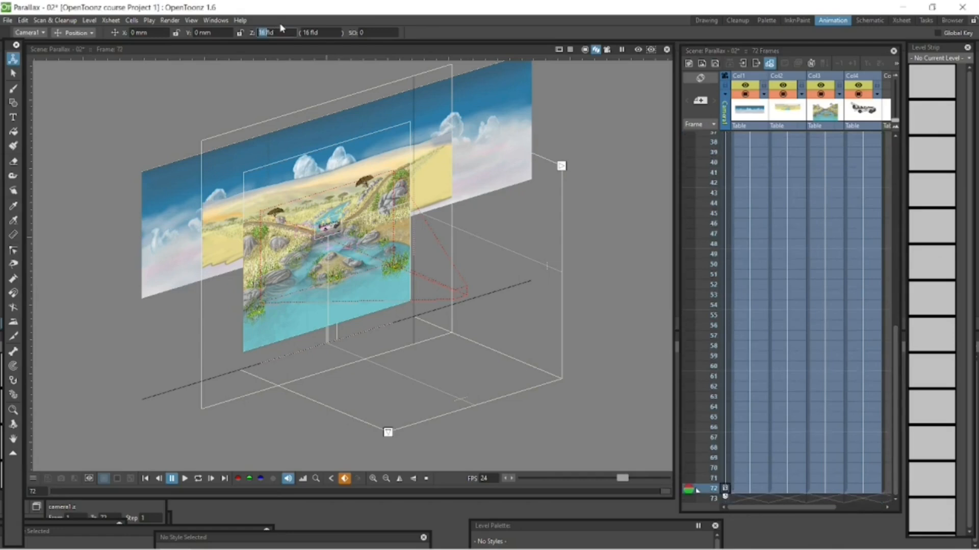
{"action": "type", "text": "32"}
{"action": "key", "text": "Return"}
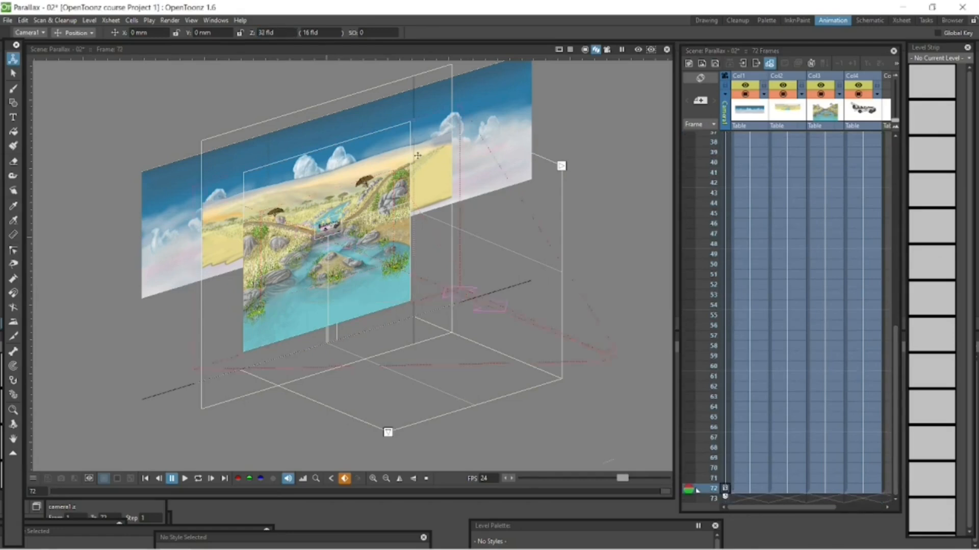
Play the camera move in the 3D view and through the camera view
{"action": "left_click", "coordinate": [198, 479]}
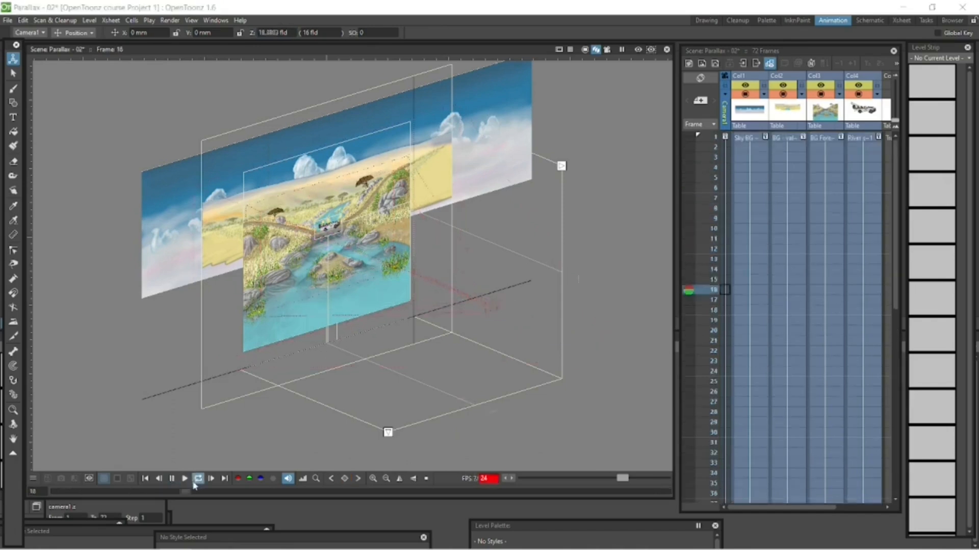
{"action": "left_click", "coordinate": [172, 481]}
{"action": "left_click", "coordinate": [606, 51]}
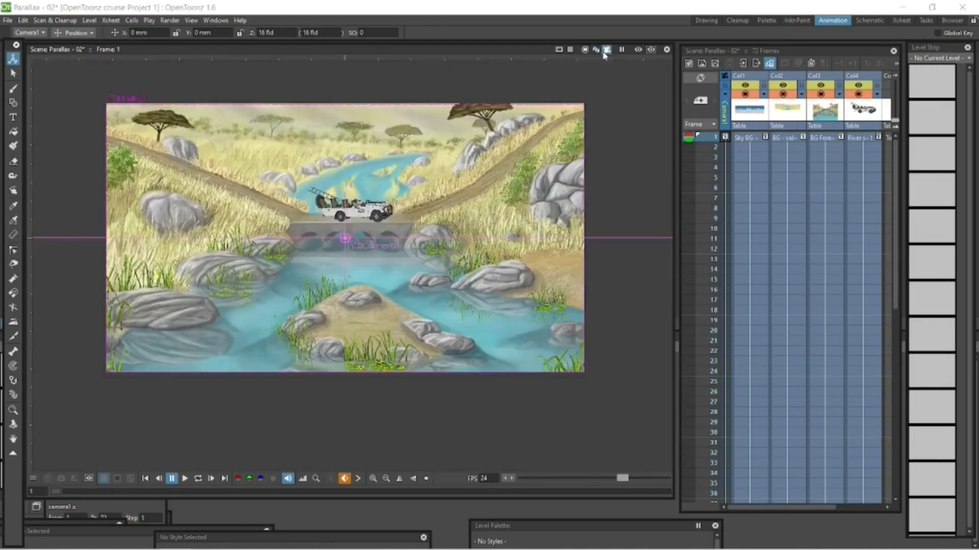
{"action": "left_click", "coordinate": [185, 479]}
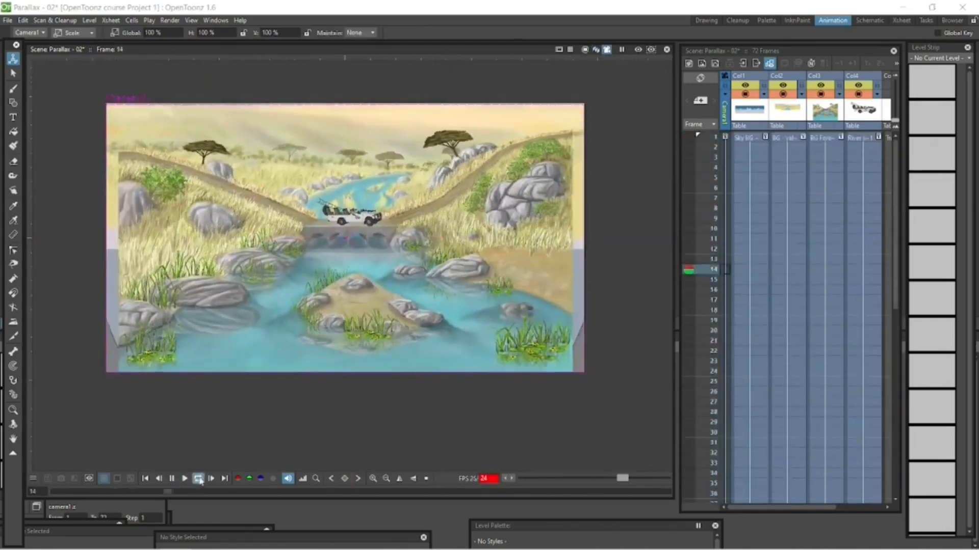
{"action": "left_click", "coordinate": [172, 479]}
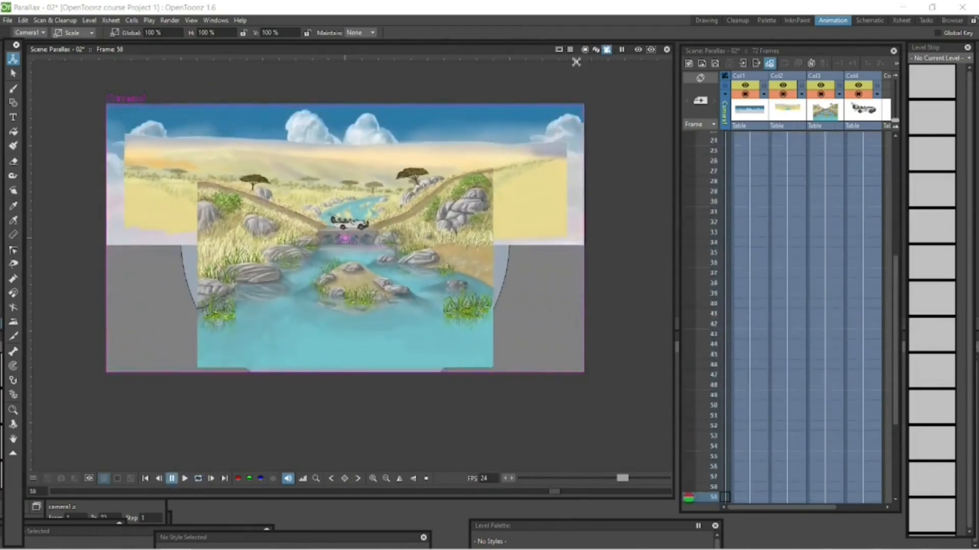
Replay the camera move in the 3D view, compare it in the camera view, and return to frame 1
{"action": "left_click", "coordinate": [596, 50]}
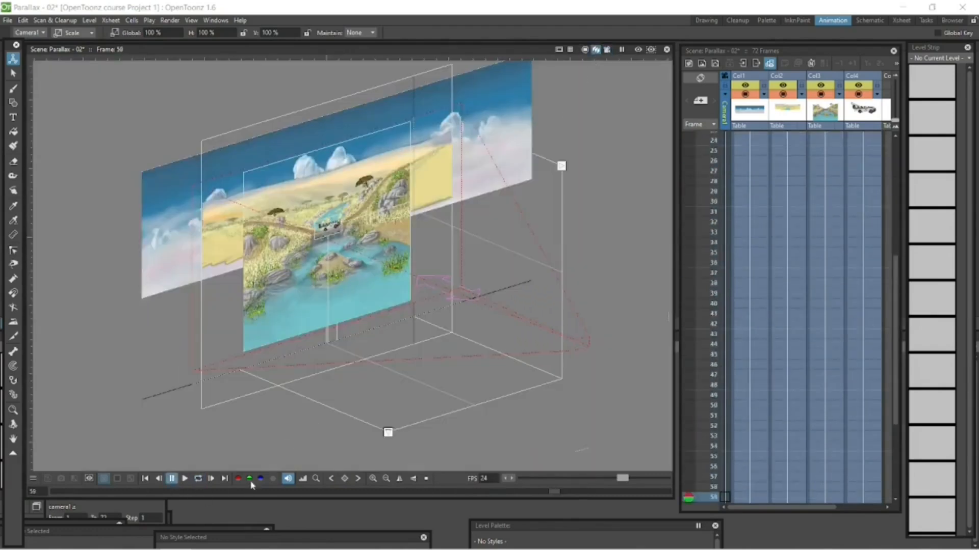
{"action": "left_click", "coordinate": [198, 478]}
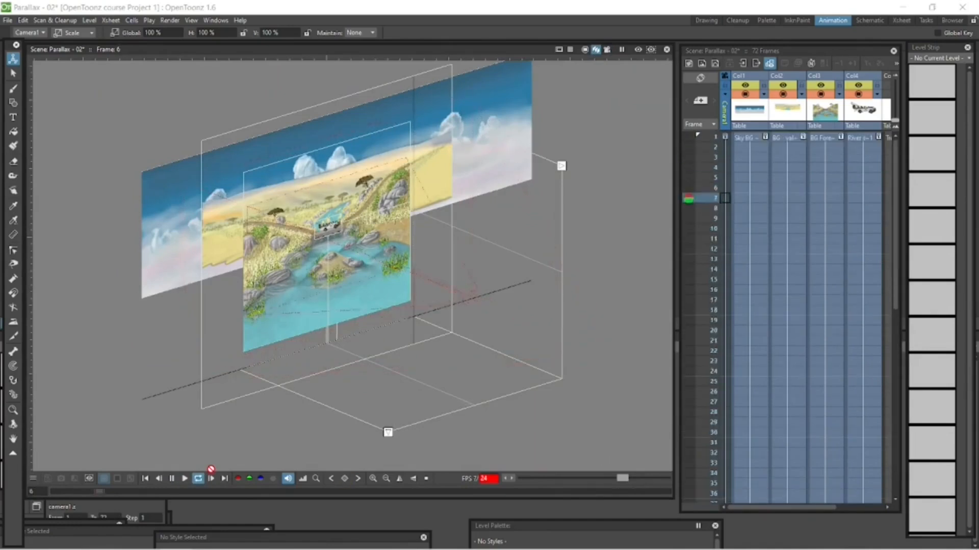
{"action": "left_click", "coordinate": [172, 479]}
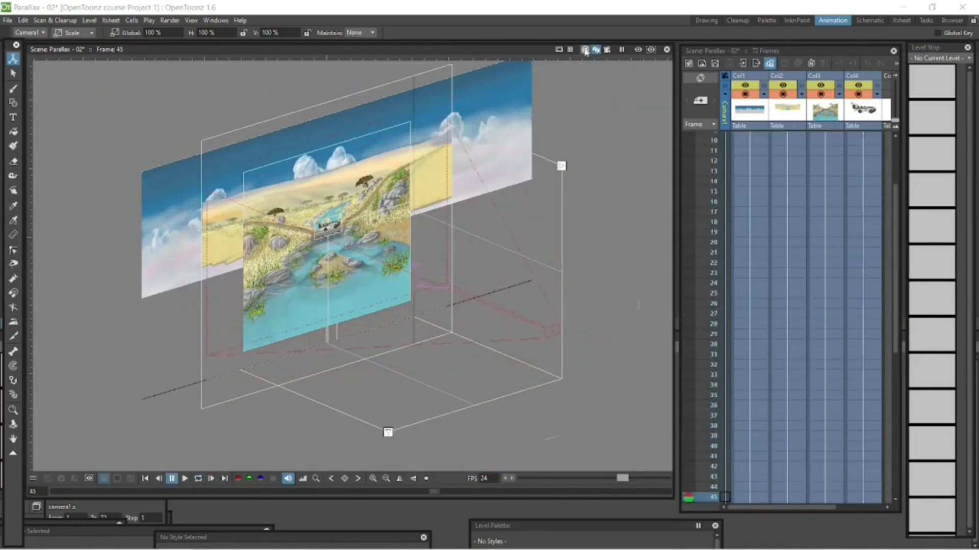
{"action": "left_click", "coordinate": [585, 50]}
{"action": "left_click", "coordinate": [606, 50]}
{"action": "left_click", "coordinate": [145, 479]}
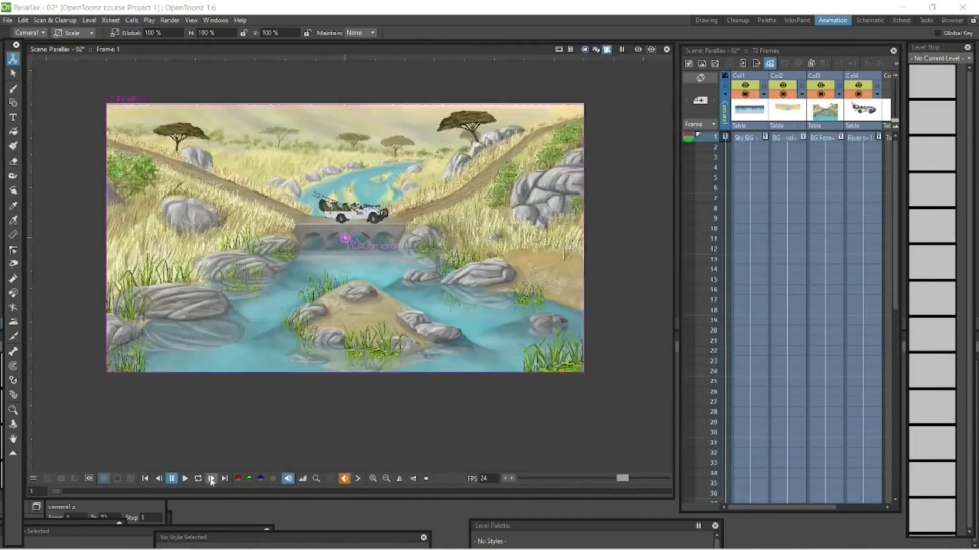
{"action": "left_click", "coordinate": [198, 478]}
{"action": "left_click", "coordinate": [172, 478]}
{"action": "left_click", "coordinate": [145, 478]}
Set the camera's Z position to 8 fld at the frame 72 keyframe and switch to the 3D view
{"action": "scroll", "coordinate": [232, 204], "scroll_direction": "up", "scroll_amount": 1}
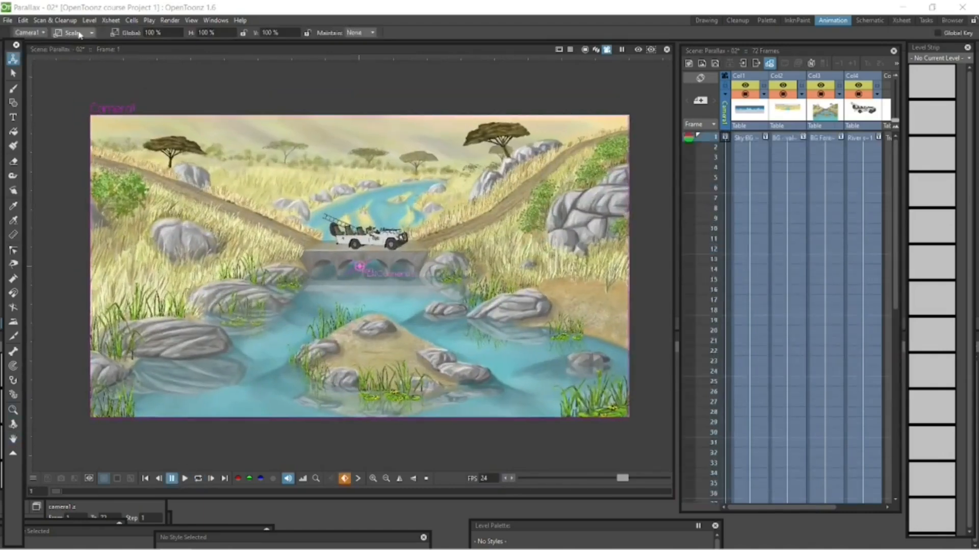
{"action": "left_click", "coordinate": [79, 35]}
{"action": "left_click", "coordinate": [78, 42]}
{"action": "left_click_drag", "start_coordinate": [896, 270], "coordinate": [895, 449]}
{"action": "left_click", "coordinate": [724, 488]}
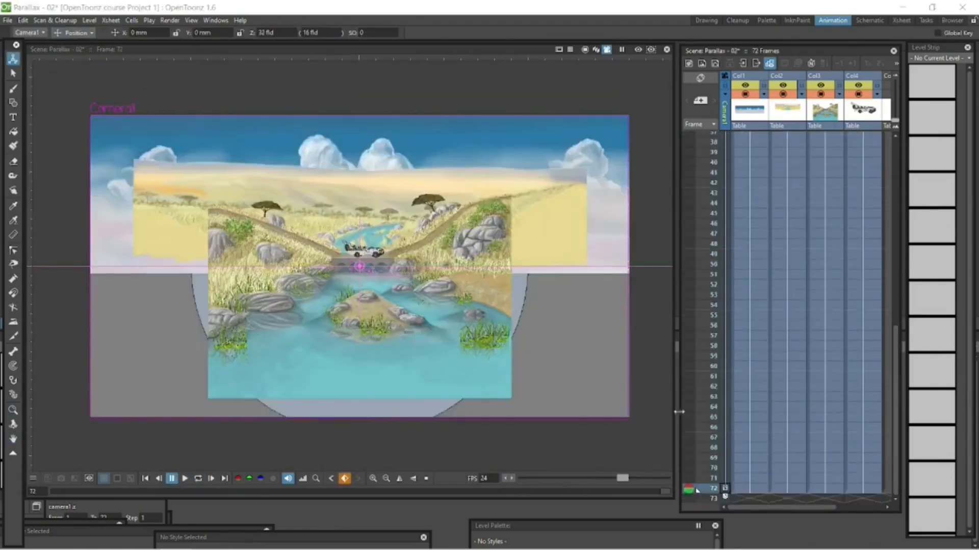
{"action": "left_click", "coordinate": [265, 33]}
{"action": "key", "text": "Return"}
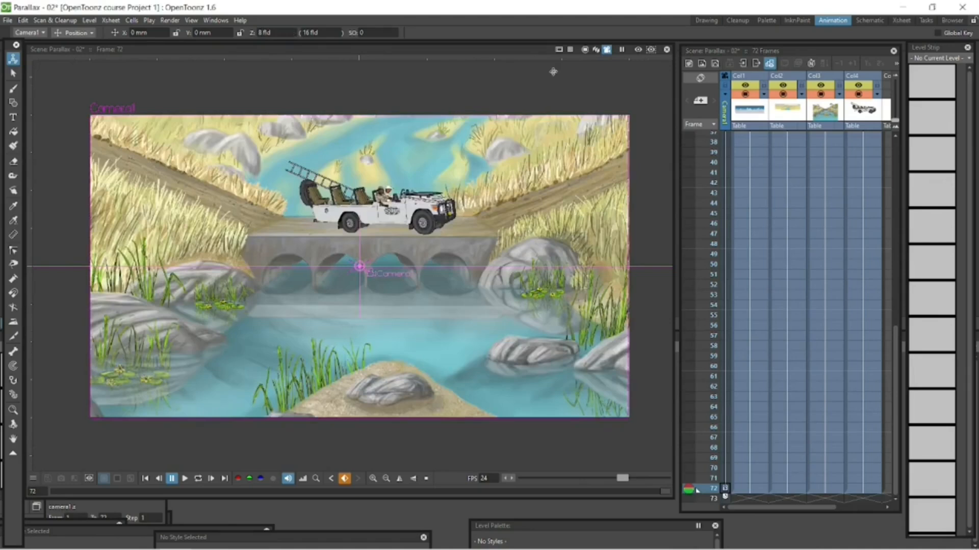
{"action": "left_click", "coordinate": [597, 50]}
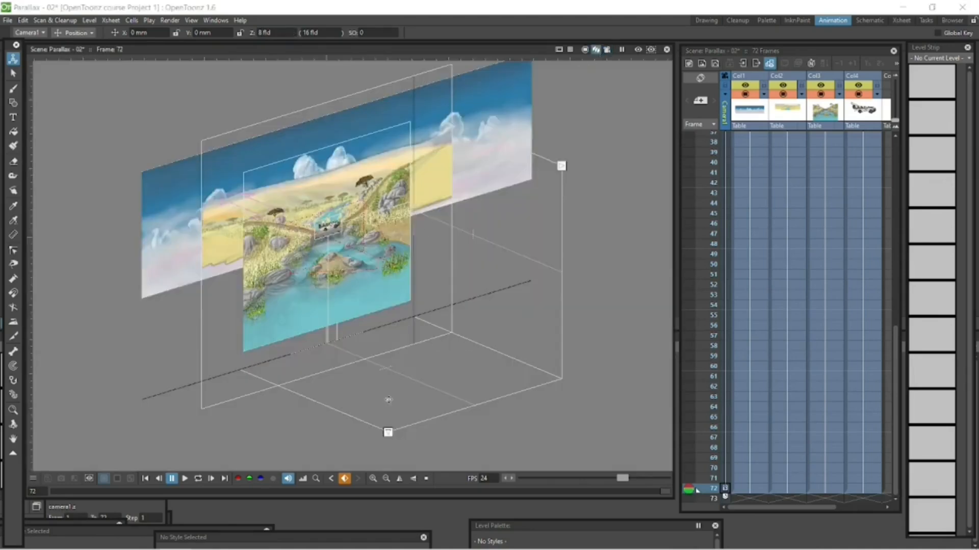
Play the camera move in the 3D view, orbiting the scene to compare it from the side and at an angle
{"action": "left_click", "coordinate": [197, 478]}
{"action": "left_click", "coordinate": [14, 424]}
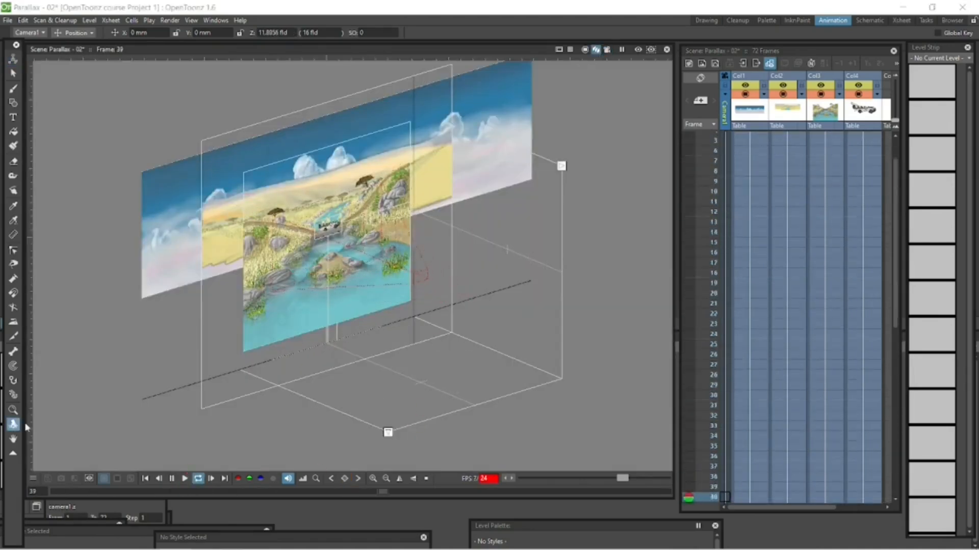
{"action": "left_click", "coordinate": [171, 479]}
{"action": "left_click_drag", "start_coordinate": [265, 444], "coordinate": [249, 354]}
{"action": "left_click", "coordinate": [198, 479]}
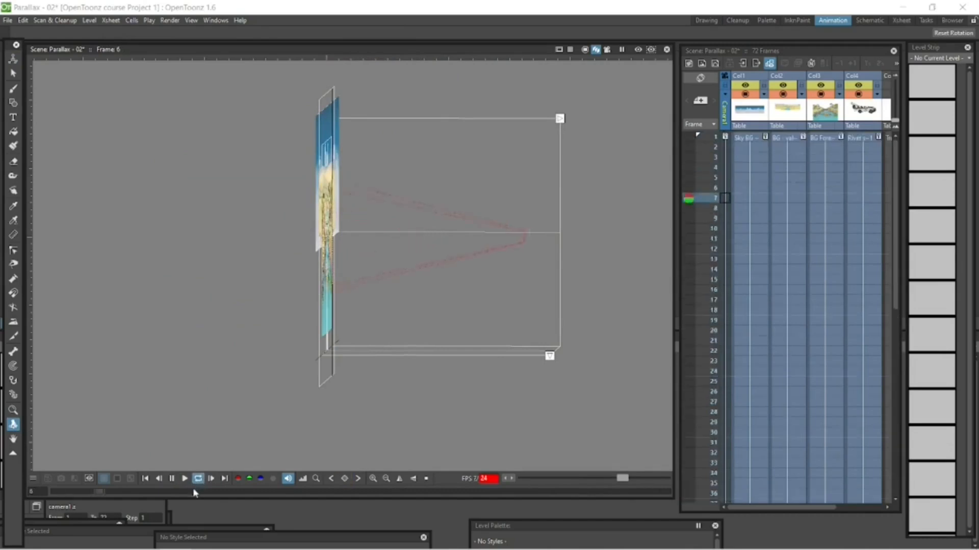
{"action": "left_click", "coordinate": [172, 479]}
{"action": "left_click_drag", "start_coordinate": [277, 406], "coordinate": [354, 409]}
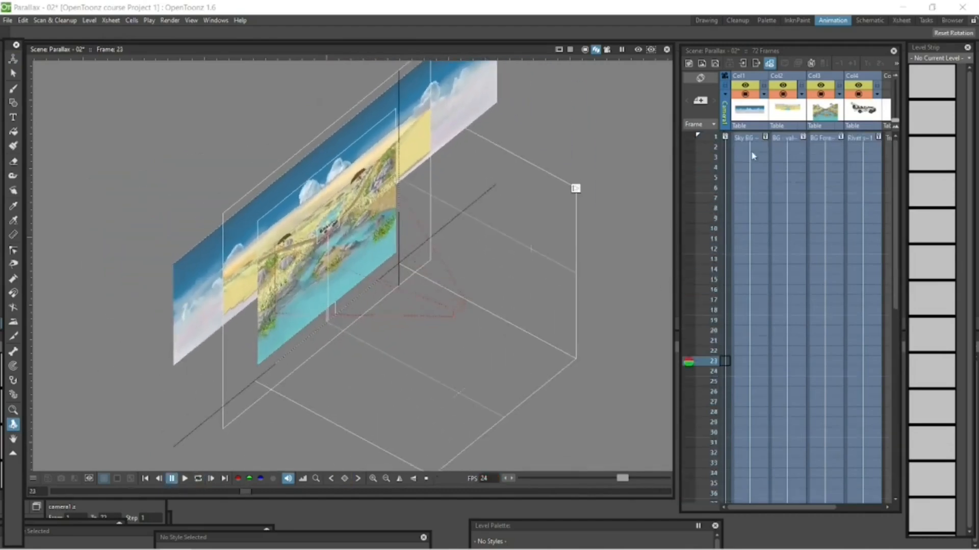
Set the valley background layer's Z position to 0 fld at frame 72 with the Animate tool
{"action": "left_click", "coordinate": [716, 137]}
{"action": "left_click", "coordinate": [793, 140]}
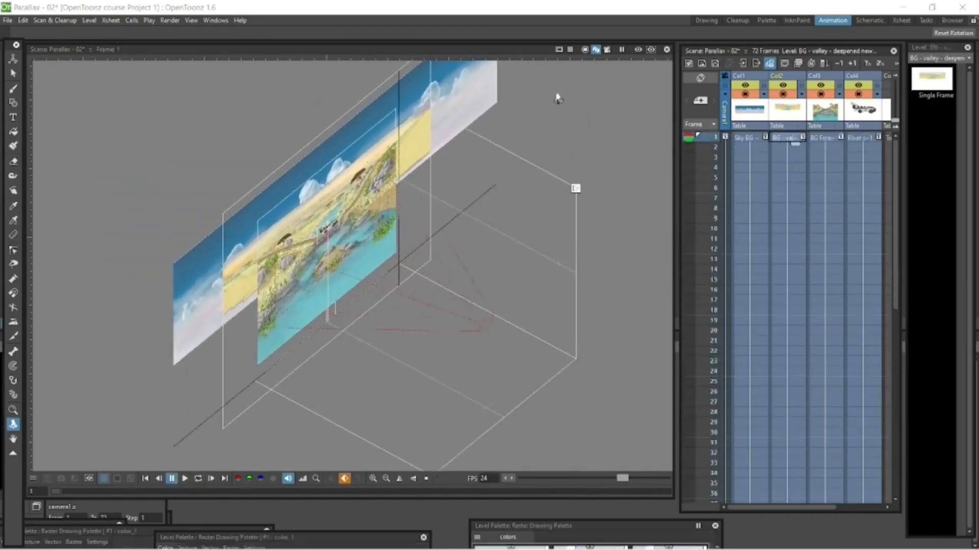
{"action": "left_click", "coordinate": [13, 59]}
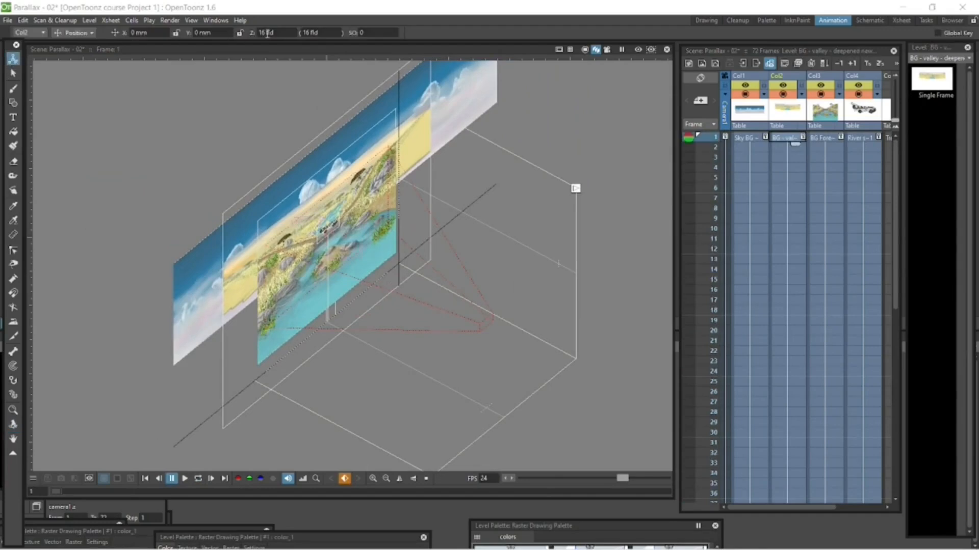
{"action": "left_click_drag", "start_coordinate": [896, 209], "coordinate": [885, 378]}
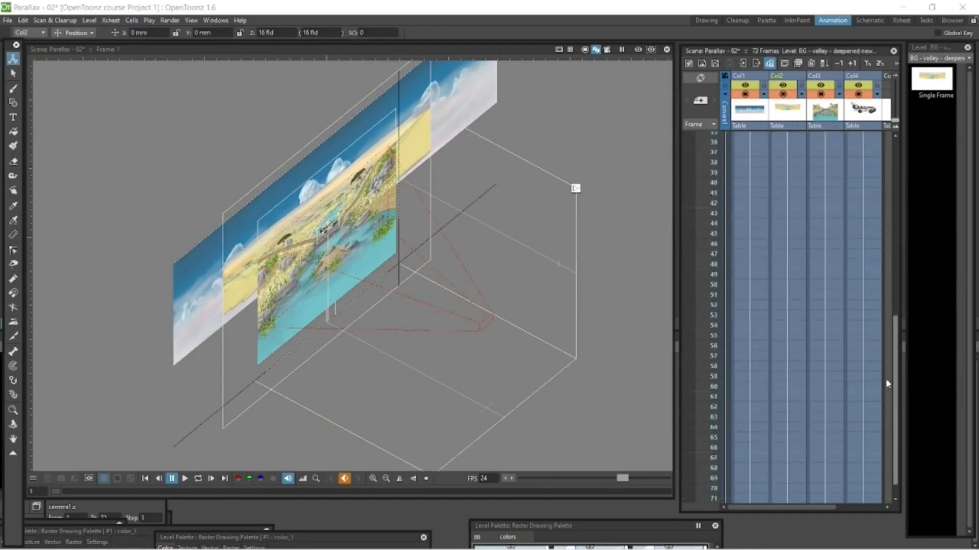
{"action": "left_click", "coordinate": [805, 489]}
{"action": "left_click", "coordinate": [277, 31]}
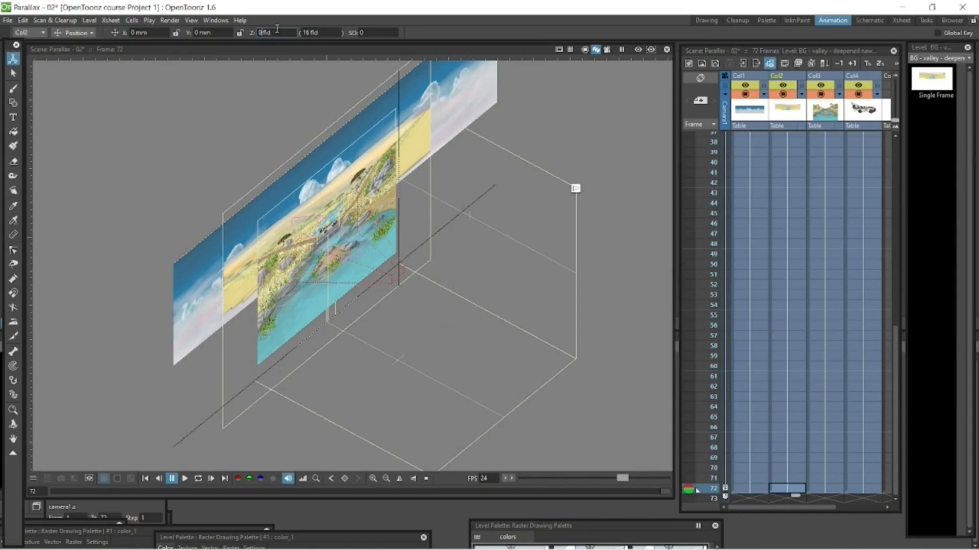
{"action": "key", "text": "Return"}
Play the valley layer's move in the camera stand view and again from frame 1 in the 3D view
{"action": "left_click", "coordinate": [584, 50]}
{"action": "left_click", "coordinate": [199, 479]}
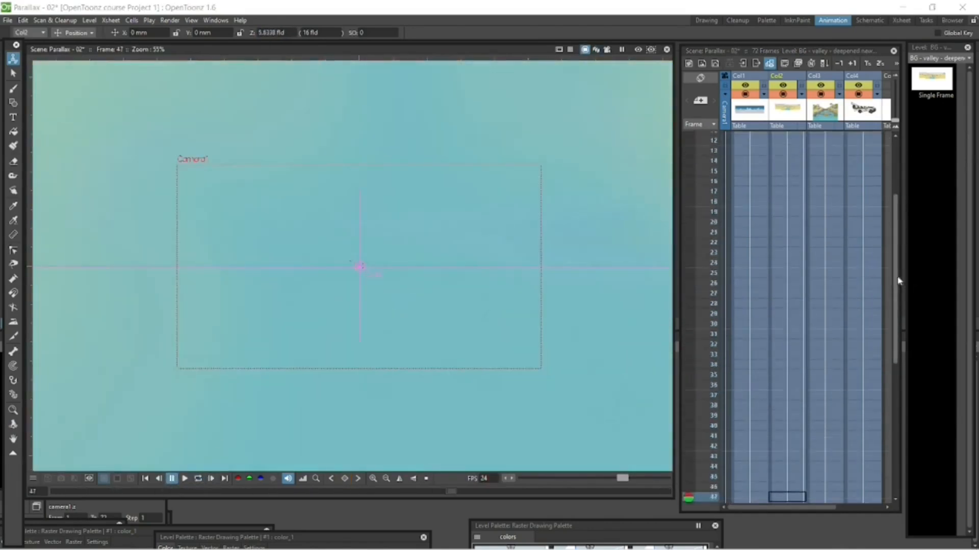
{"action": "left_click", "coordinate": [794, 140]}
{"action": "left_click", "coordinate": [596, 49]}
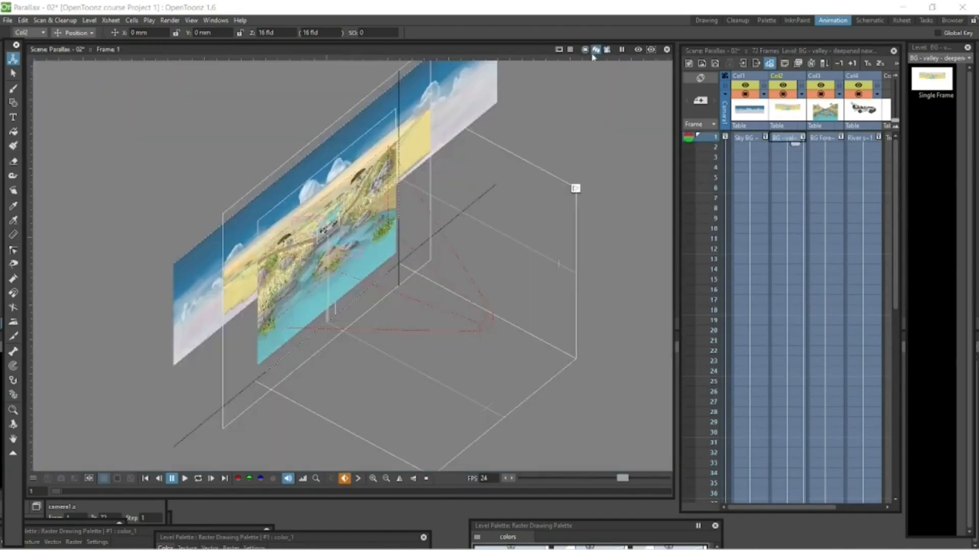
{"action": "left_click", "coordinate": [184, 479]}
{"action": "left_click", "coordinate": [176, 479]}
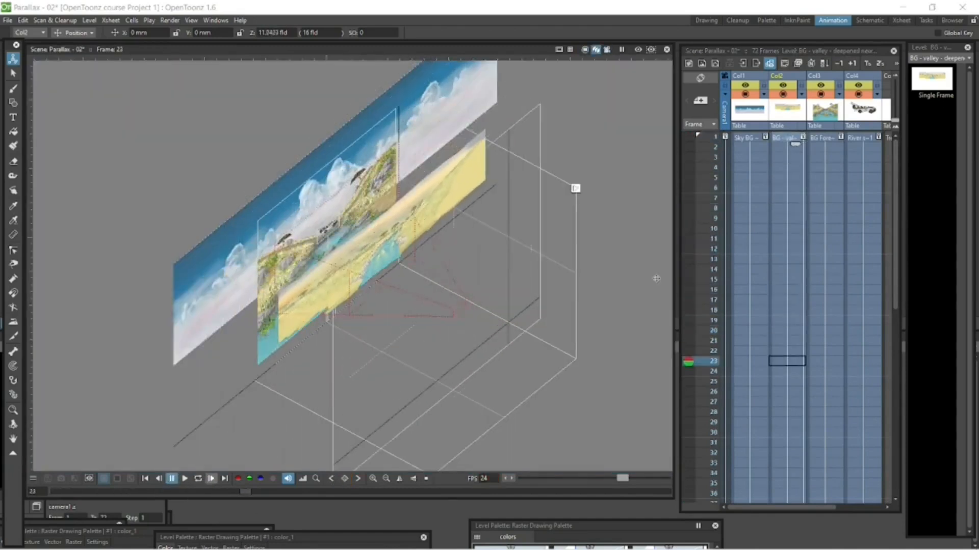
Set the valley background layer's Z position to 32 fld at frame 72 and play the move in the 3D view
{"action": "left_click_drag", "start_coordinate": [895, 276], "coordinate": [889, 456]}
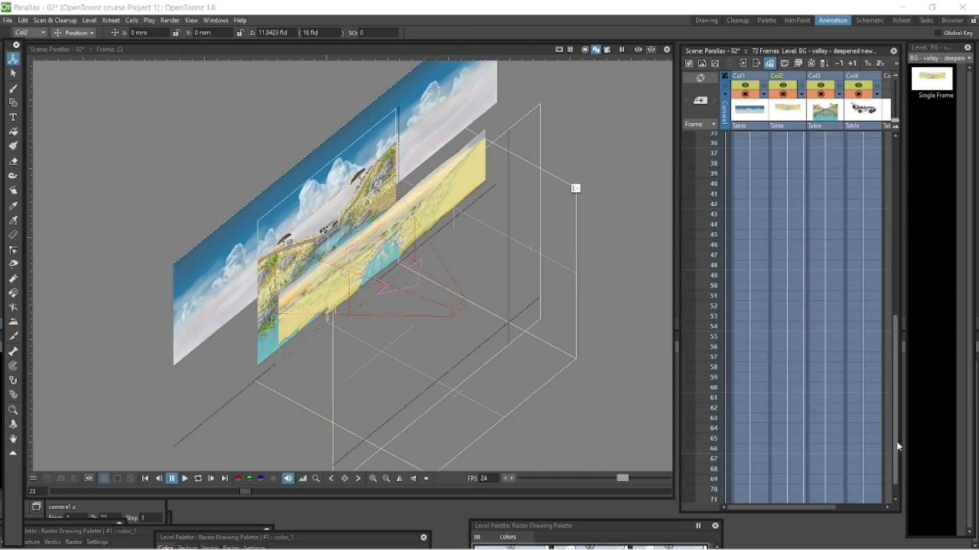
{"action": "scroll", "coordinate": [836, 489], "scroll_direction": "down", "scroll_amount": 1}
{"action": "left_click", "coordinate": [802, 489]}
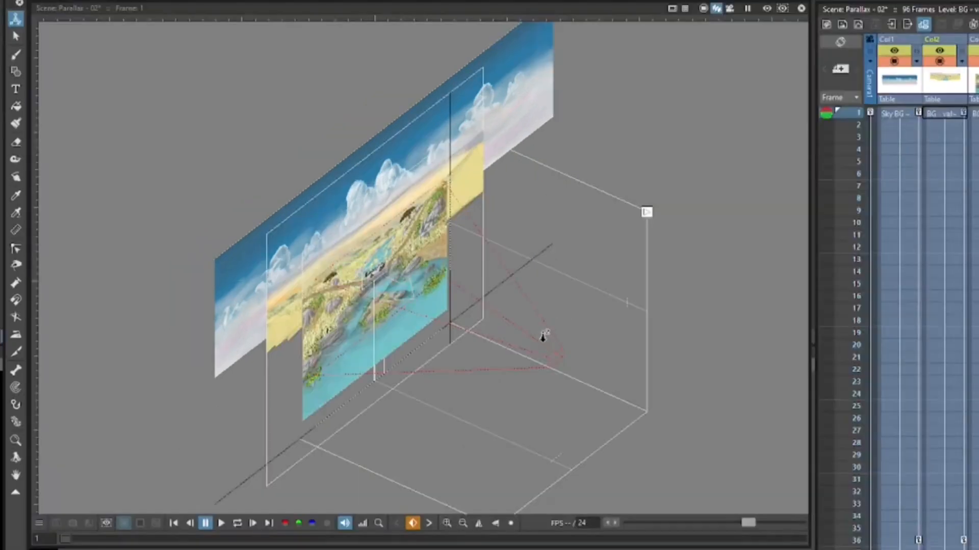
{"action": "left_click_drag", "start_coordinate": [542, 336], "coordinate": [586, 409]}
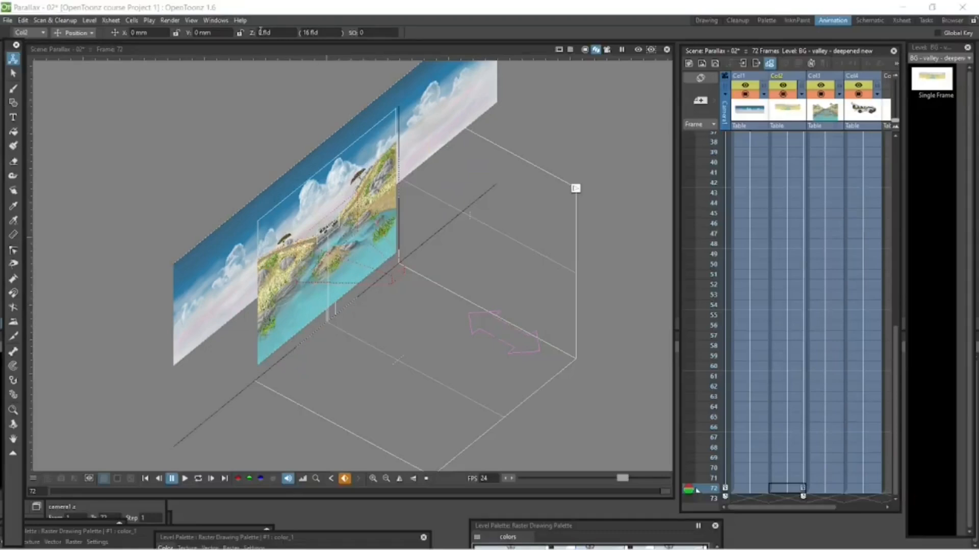
{"action": "left_click", "coordinate": [260, 32]}
{"action": "type", "text": "32"}
{"action": "key", "text": "Return"}
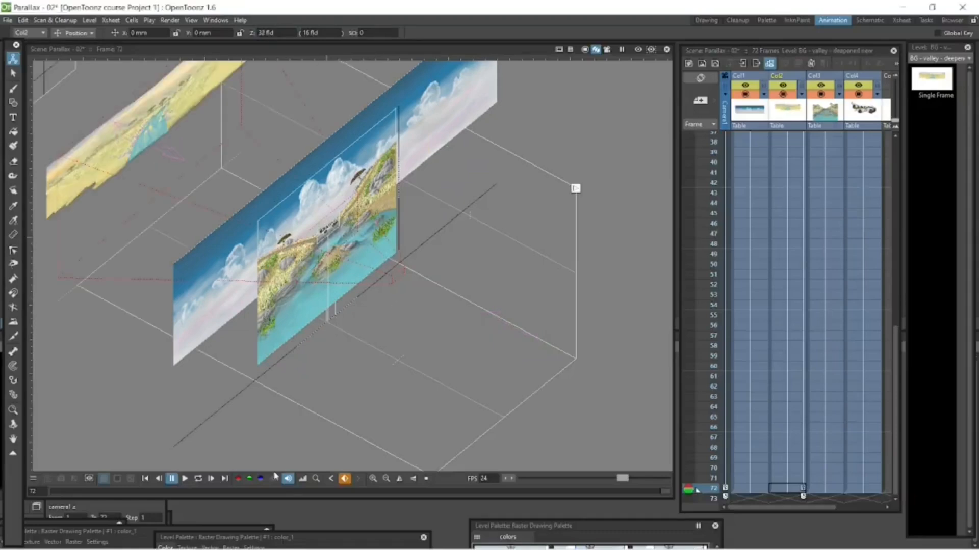
{"action": "left_click", "coordinate": [198, 478]}
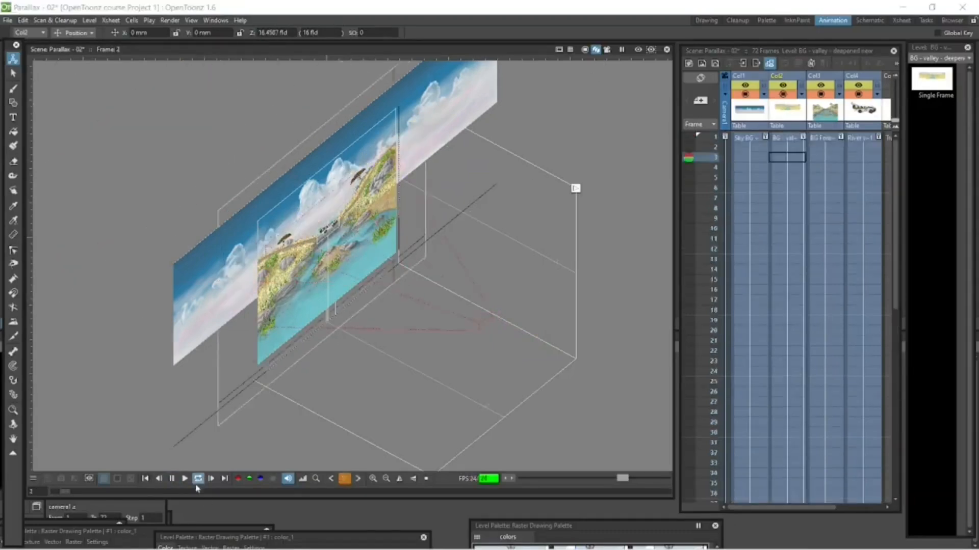
Set the sky background layer's Z position to 48 fld at frame 72
{"action": "left_click", "coordinate": [770, 139]}
{"action": "left_click_drag", "start_coordinate": [895, 189], "coordinate": [882, 411]}
{"action": "left_click", "coordinate": [747, 486]}
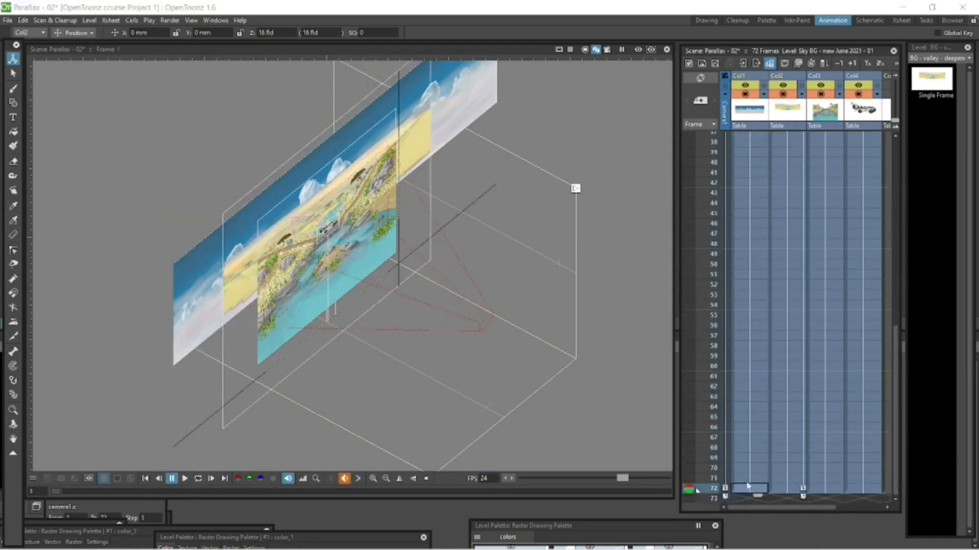
{"action": "left_click", "coordinate": [273, 32]}
{"action": "type", "text": "48"}
{"action": "key", "text": "Return"}
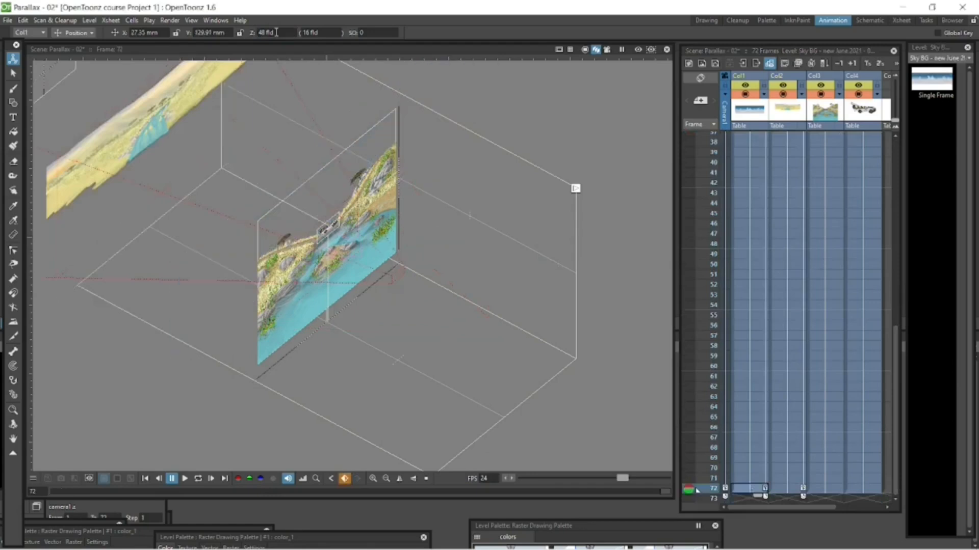
Reframe the 3D view to show all layers, play the move from frame 1, and replay it through the camera view
{"action": "key", "text": "shift+space"}
{"action": "left_click_drag", "start_coordinate": [437, 308], "coordinate": [443, 327]}
{"action": "key", "text": "space"}
{"action": "left_click_drag", "start_coordinate": [459, 322], "coordinate": [487, 344]}
{"action": "left_click", "coordinate": [145, 479]}
{"action": "left_click", "coordinate": [196, 480]}
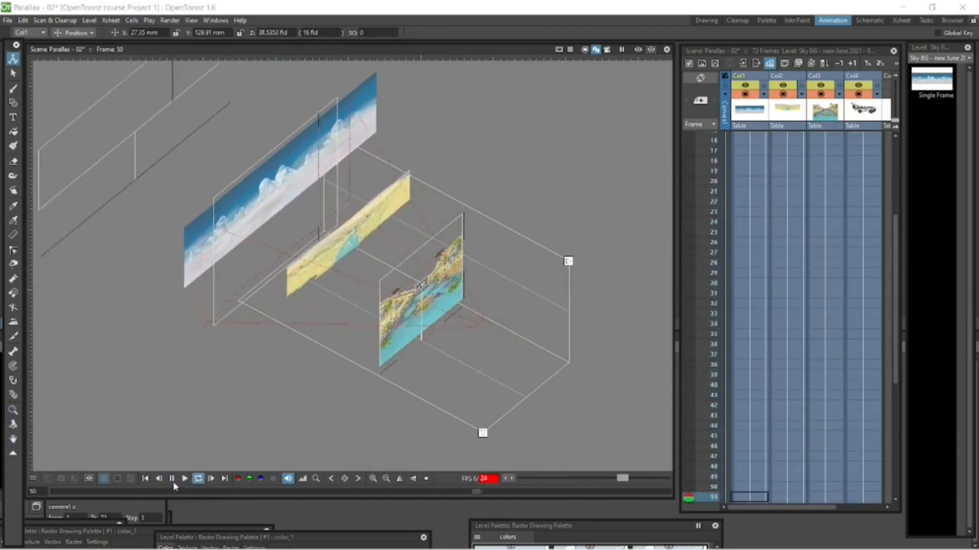
{"action": "left_click", "coordinate": [172, 480]}
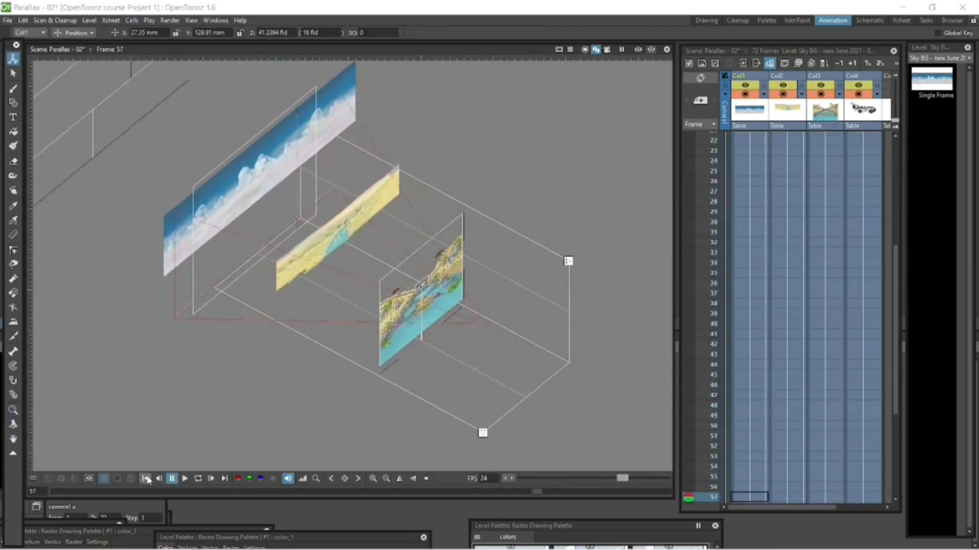
{"action": "left_click", "coordinate": [607, 49]}
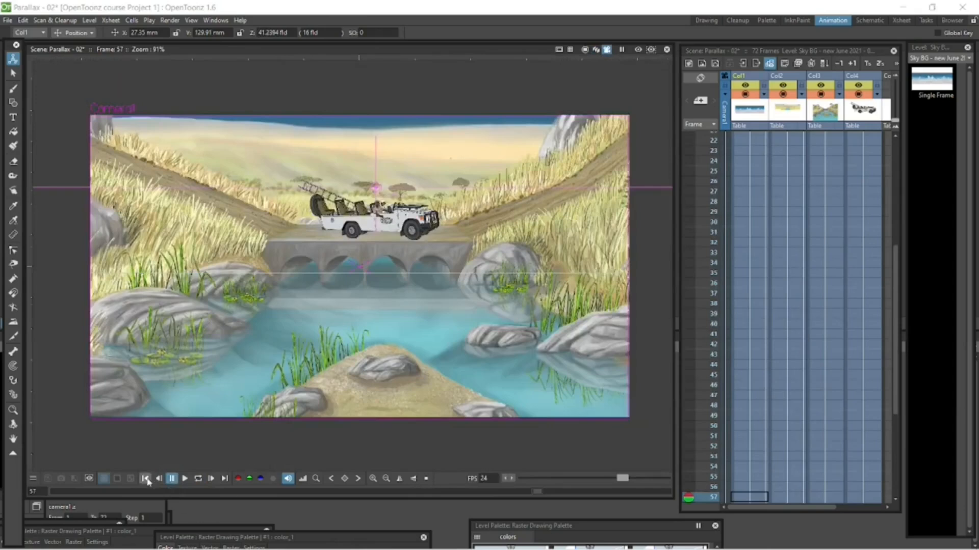
{"action": "left_click", "coordinate": [199, 480]}
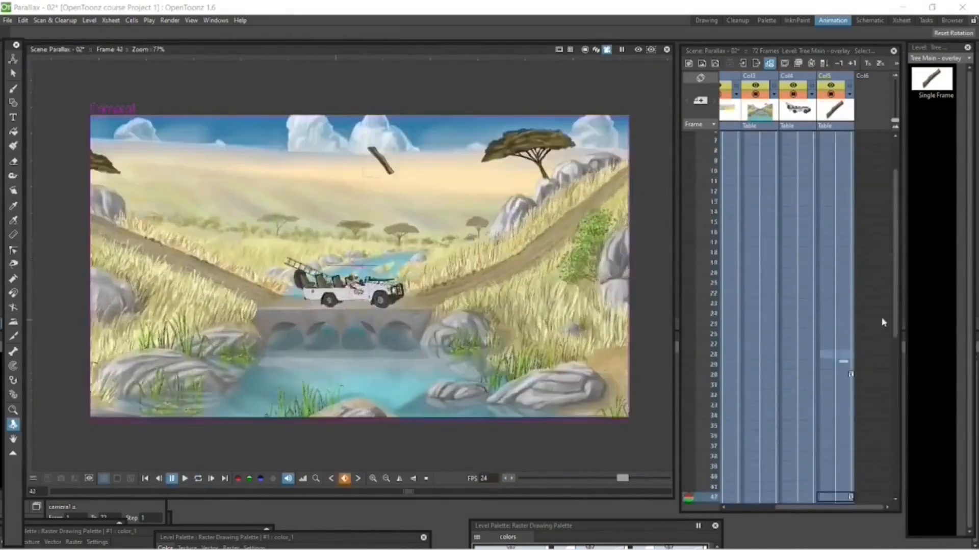
Examine the tree overlay layer at frame 72 in the 3D view and review its movement among the layers
{"action": "left_click_drag", "start_coordinate": [896, 321], "coordinate": [896, 484]}
{"action": "left_click", "coordinate": [849, 489]}
{"action": "left_click_drag", "start_coordinate": [503, 262], "coordinate": [502, 236]}
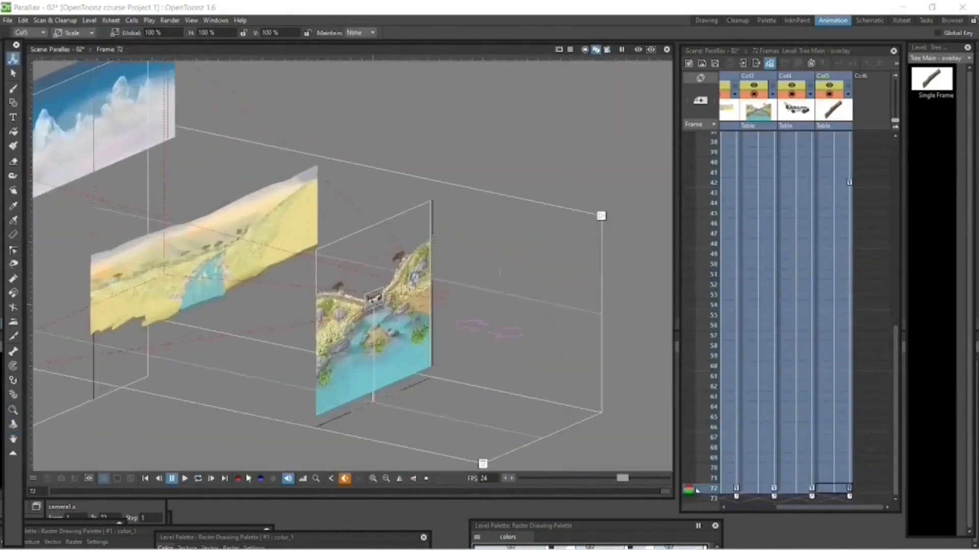
{"action": "key", "text": "l"}
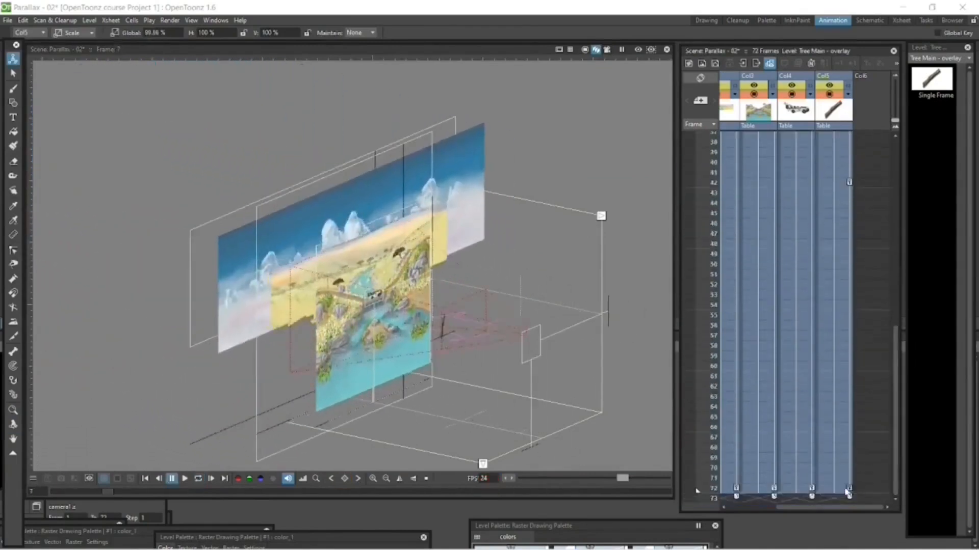
{"action": "left_click", "coordinate": [390, 301]}
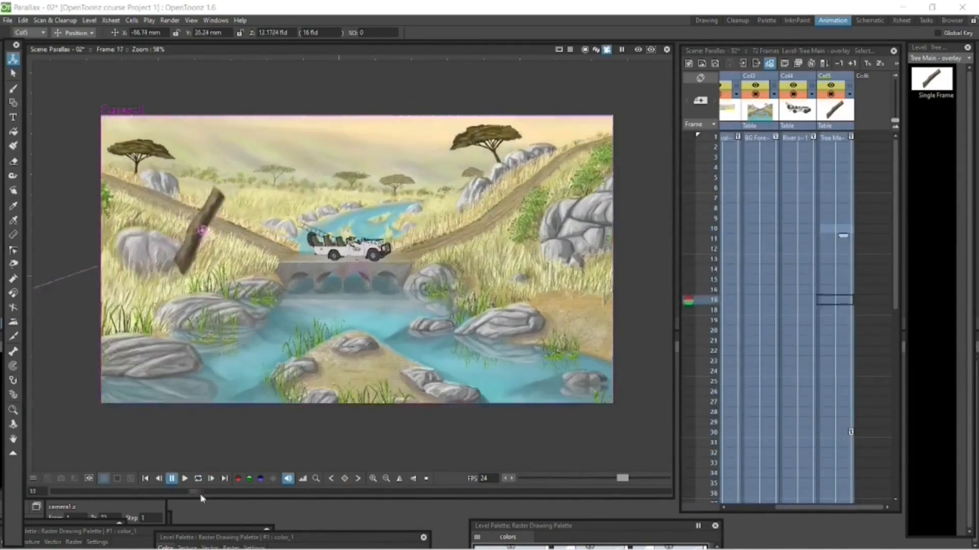
Scrub through the tree overlay's position animation and inspect its path relative to the other layers
{"action": "left_click", "coordinate": [74, 32]}
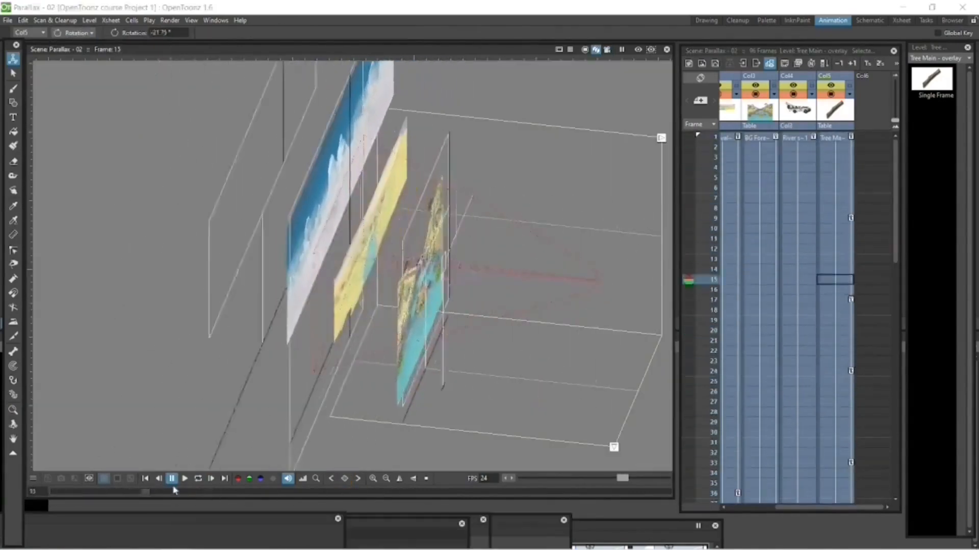
{"action": "left_click_drag", "start_coordinate": [173, 491], "coordinate": [46, 461]}
{"action": "key", "text": "ctrl+space"}
{"action": "left_click_drag", "start_coordinate": [152, 424], "coordinate": [245, 373]}
{"action": "left_click_drag", "start_coordinate": [73, 492], "coordinate": [101, 490]}
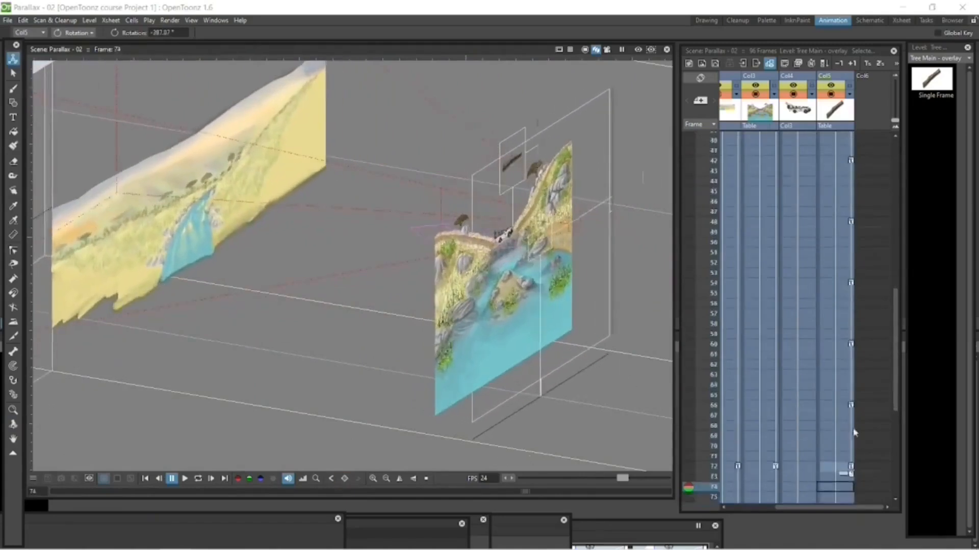
Inspect the tree overlay's position at frame 60 in the 3D view and check the animation through the camera view
{"action": "left_click", "coordinate": [75, 47]}
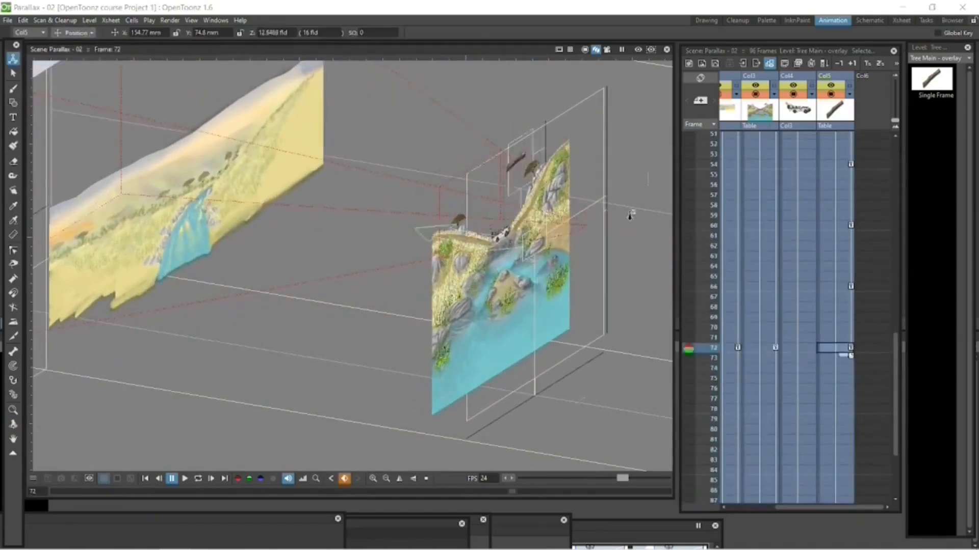
{"action": "left_click", "coordinate": [834, 226]}
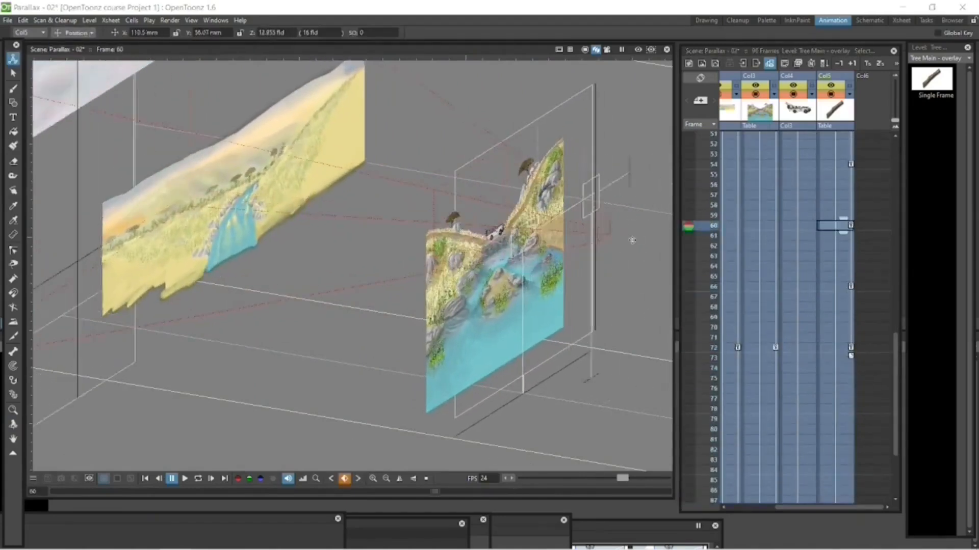
{"action": "left_click", "coordinate": [607, 49]}
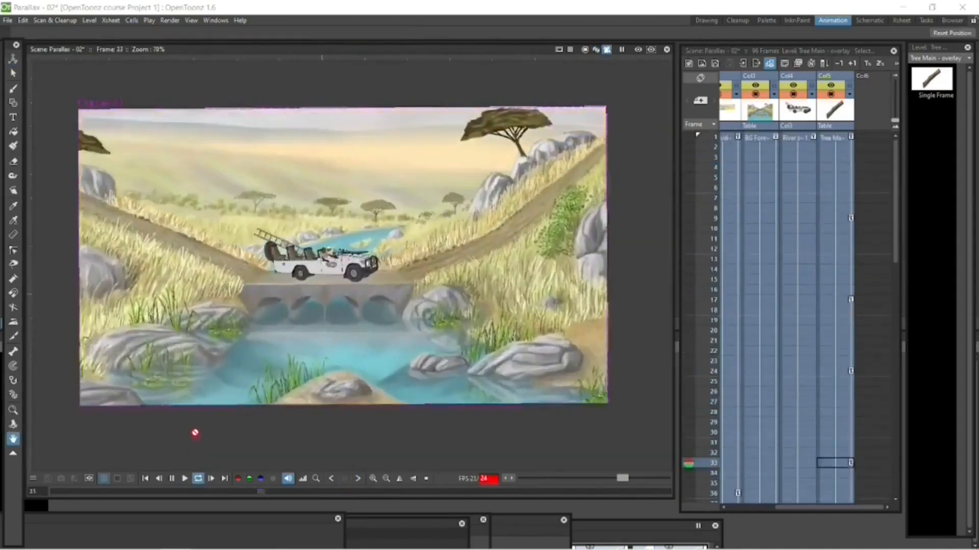